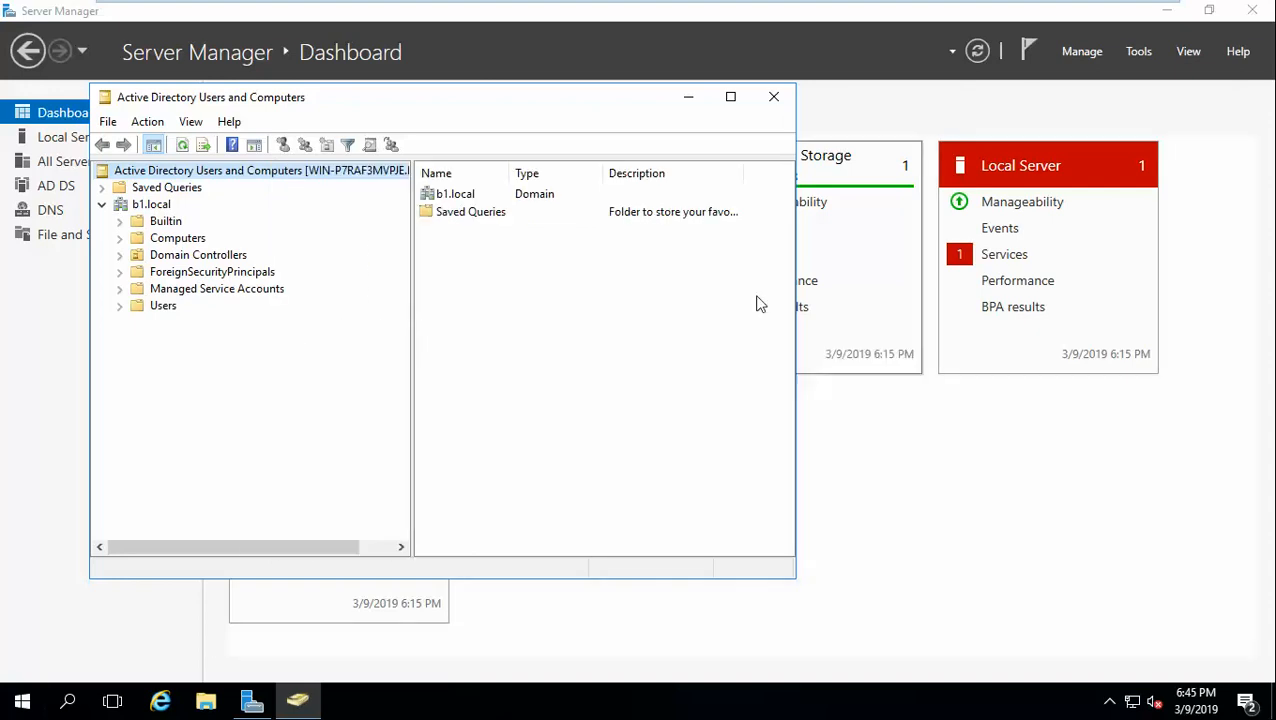
Step: Maximize the console, show the contents of the Users container, and widen its Name column to fit the full object names
click(152, 222)
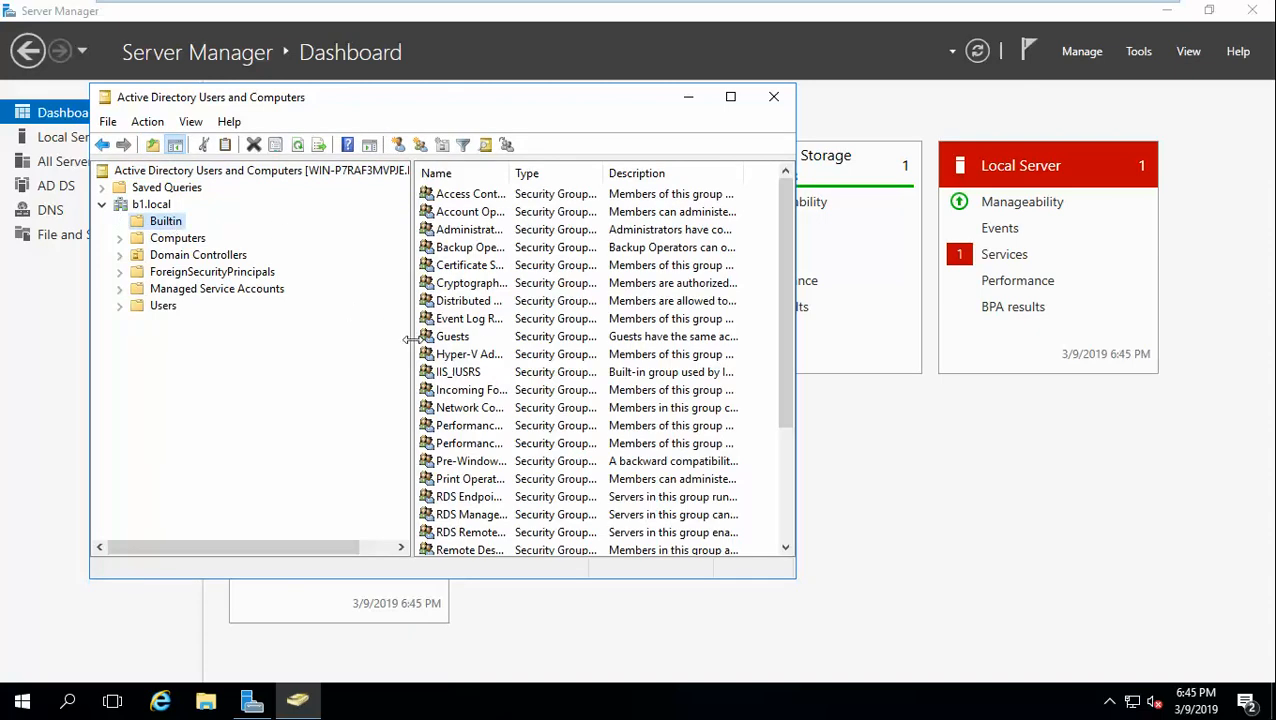
drag(410, 340, 325, 355)
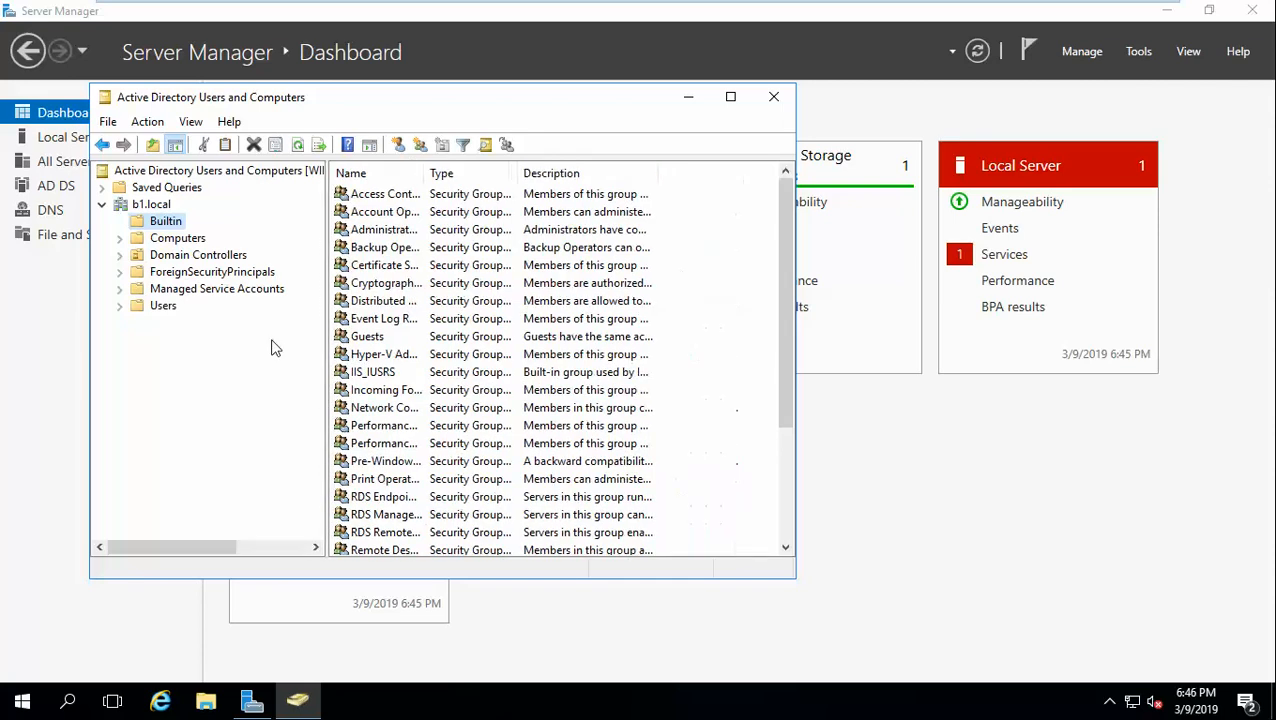
click(157, 309)
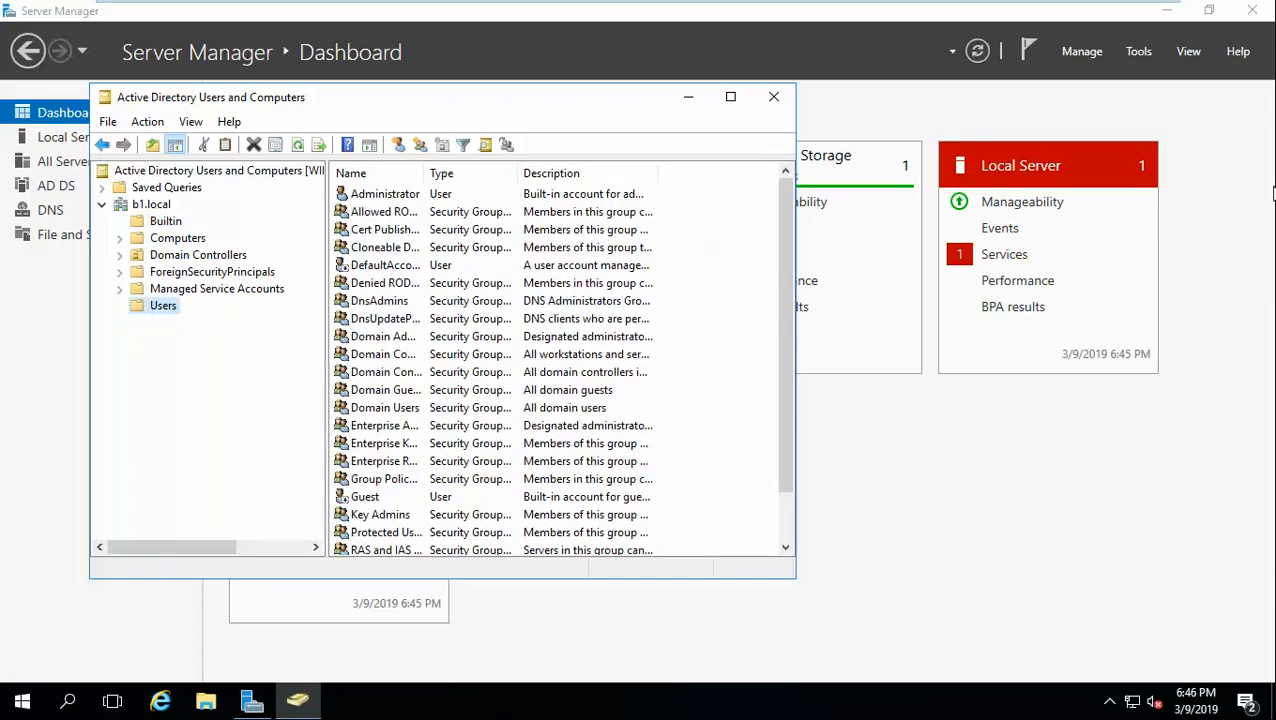
click(731, 98)
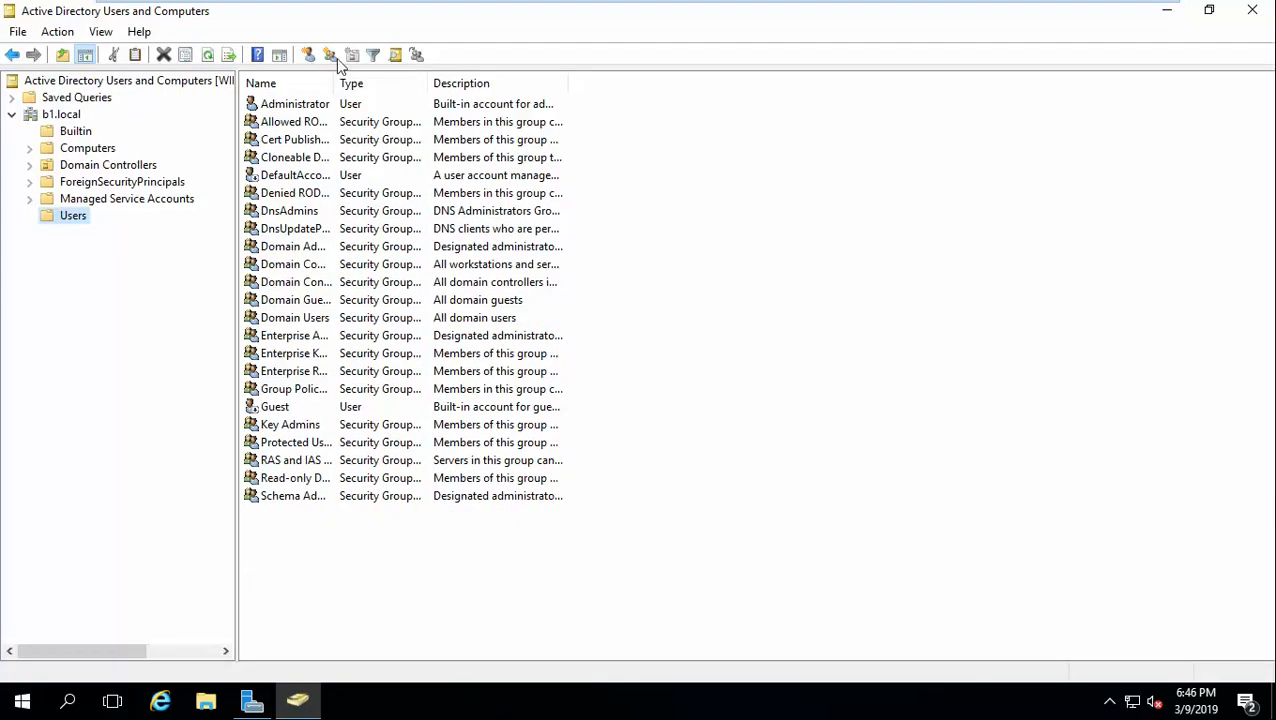
drag(338, 84, 410, 82)
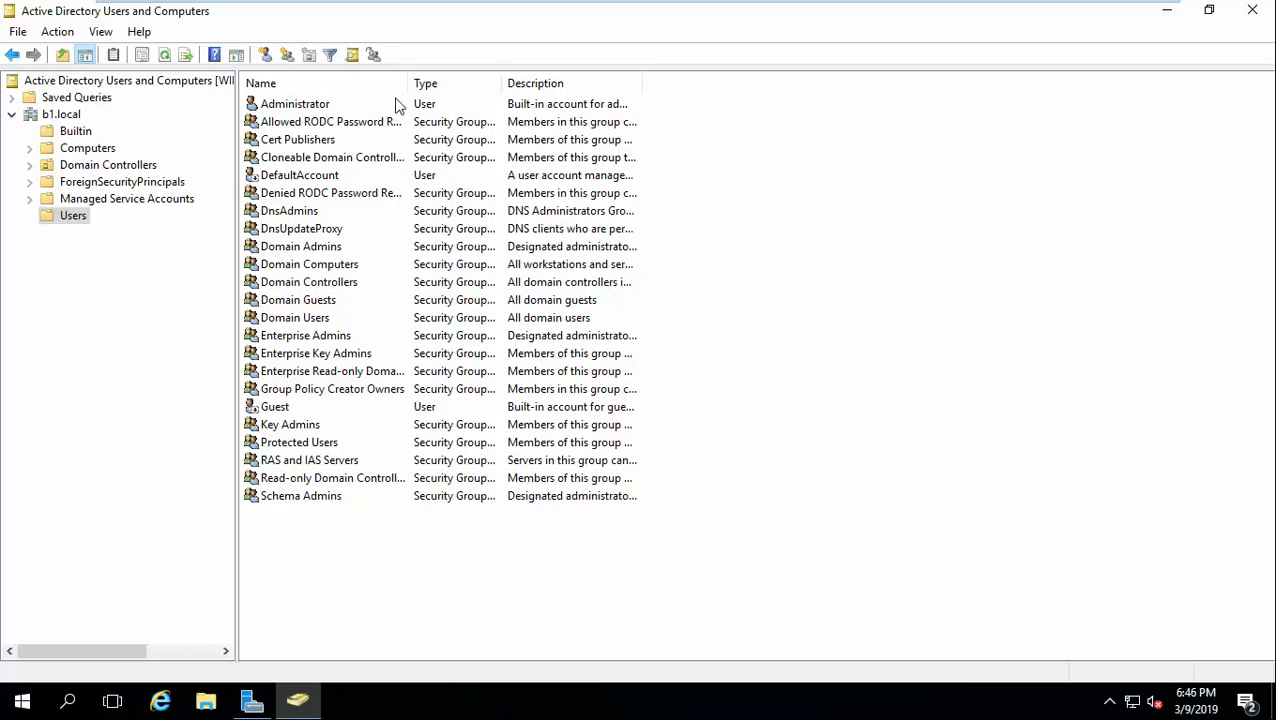
drag(402, 84, 512, 83)
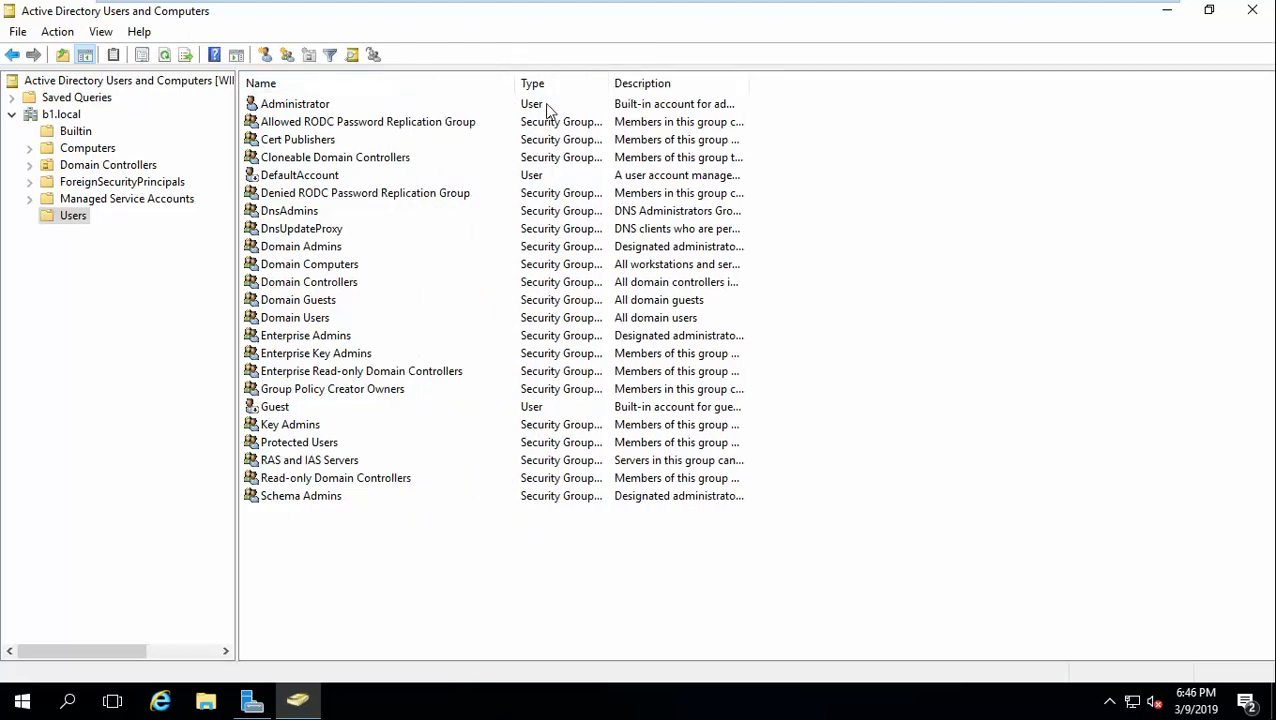
Step: Look through the first entries in the Users container and sort its list by object type
click(546, 106)
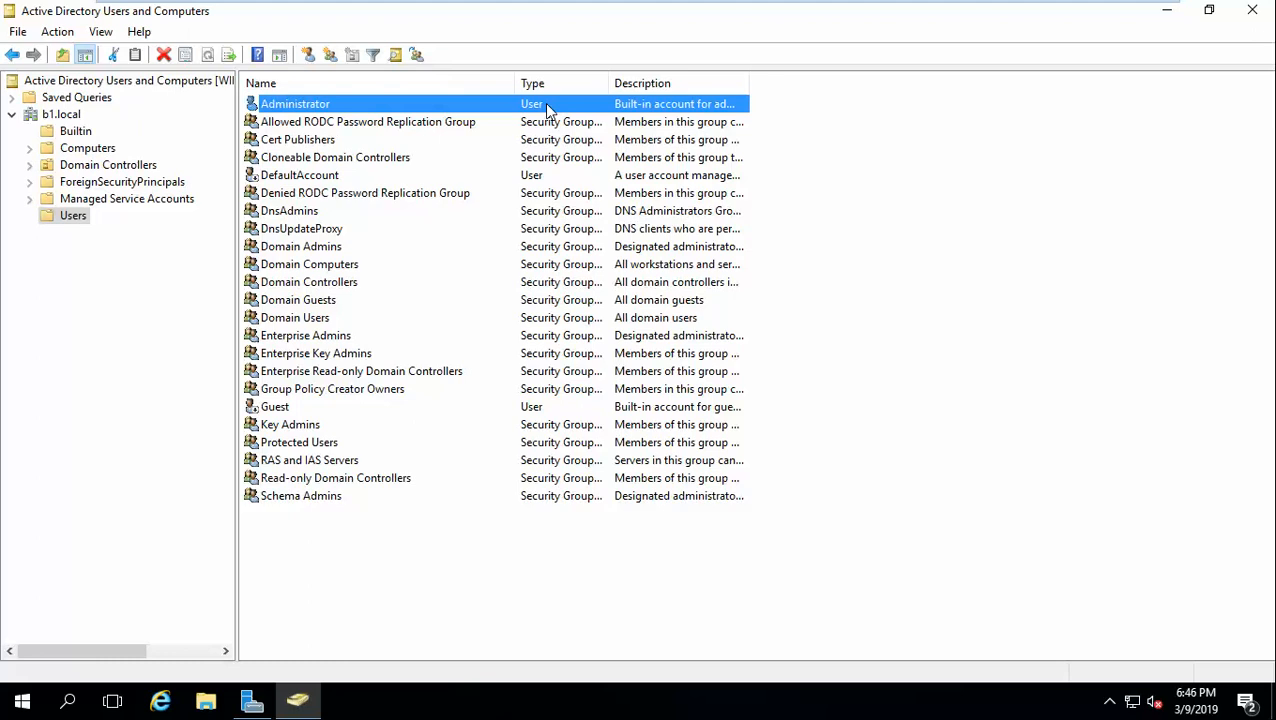
key(Down)
key(Down)
key(Down)
key(Down)
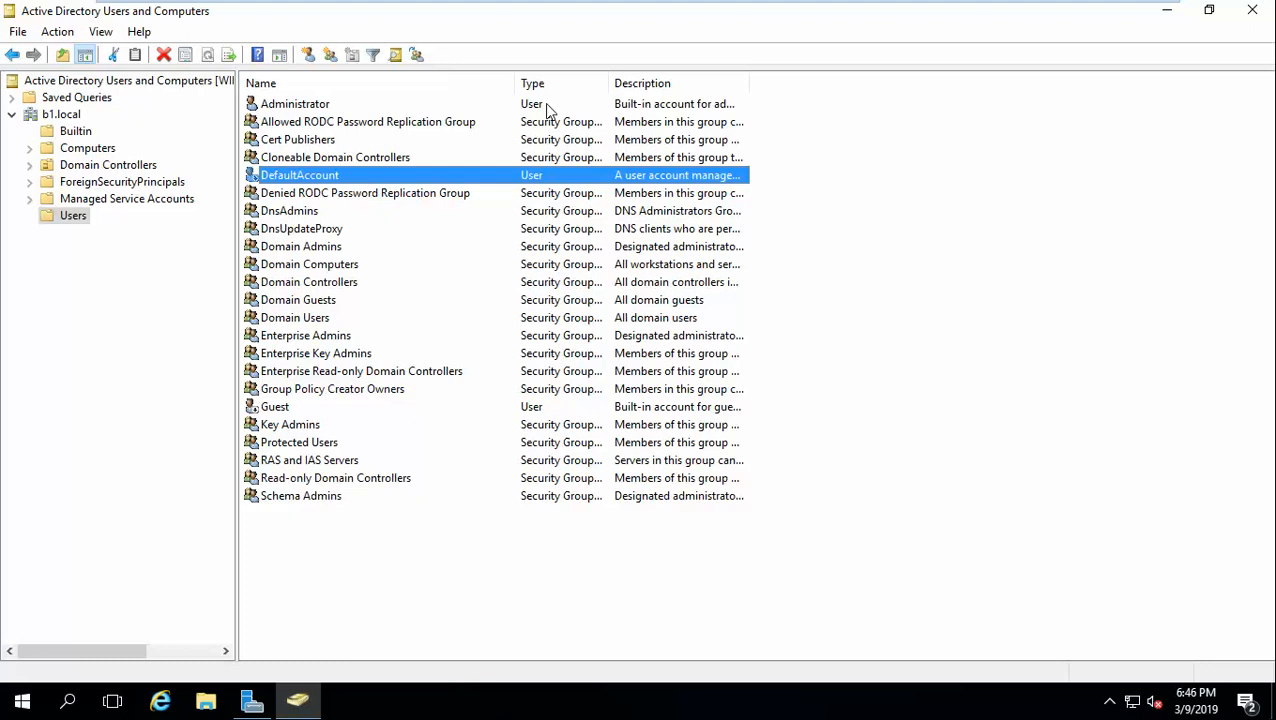
key(Up)
key(Up)
key(Up)
key(Up)
key(Down)
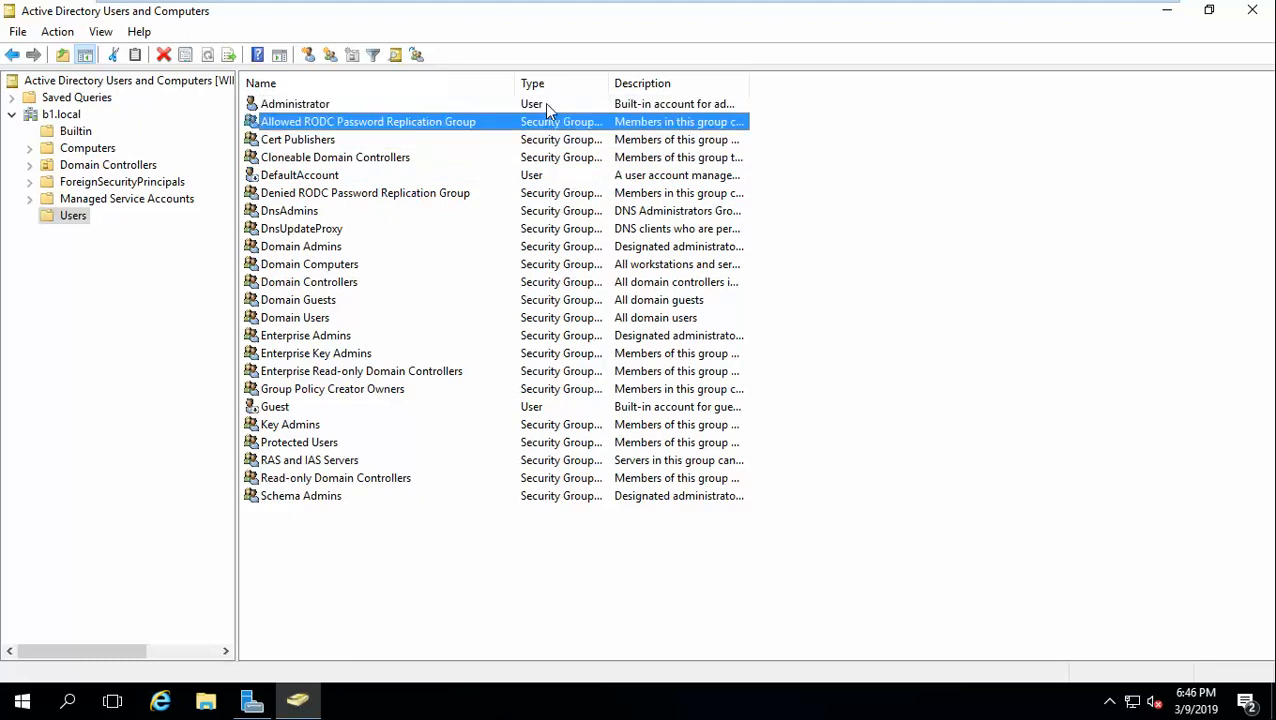
key(Up)
key(Down)
key(Up)
key(Down)
key(Down)
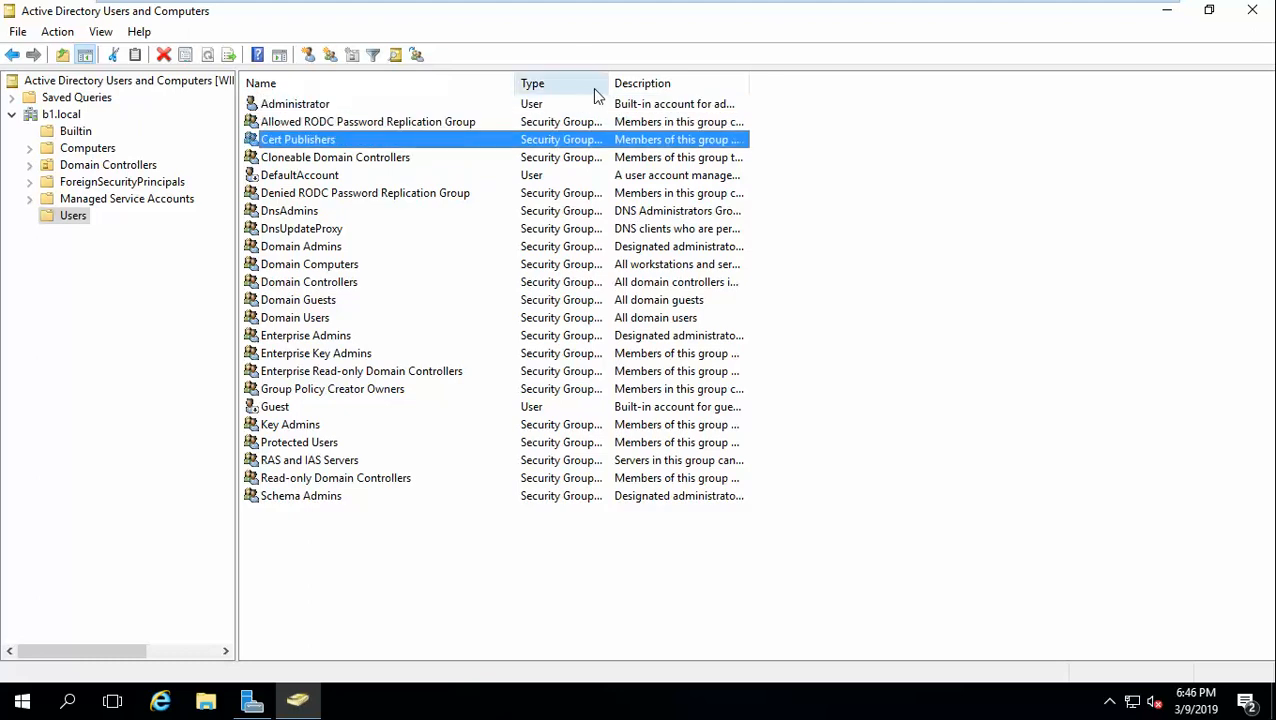
click(595, 92)
click(1158, 283)
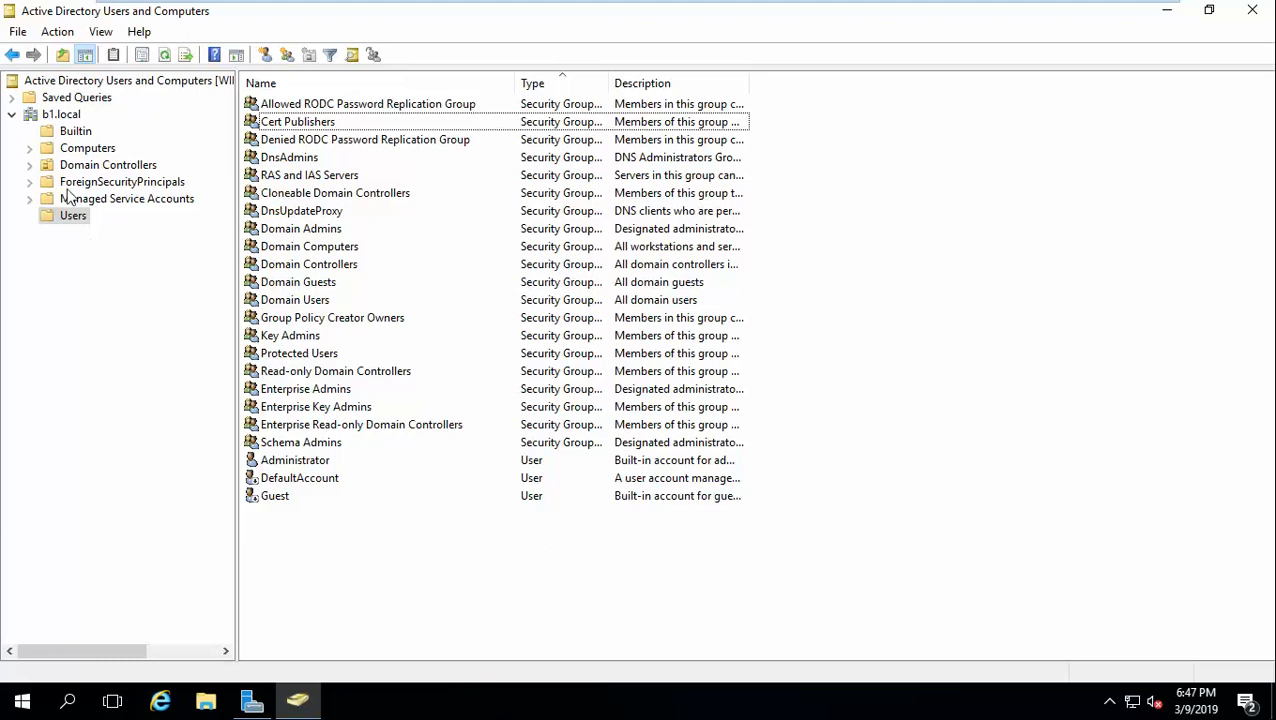
Step: Show the Builtin container's groups and widen its Type and Name columns to make the entries readable
click(70, 134)
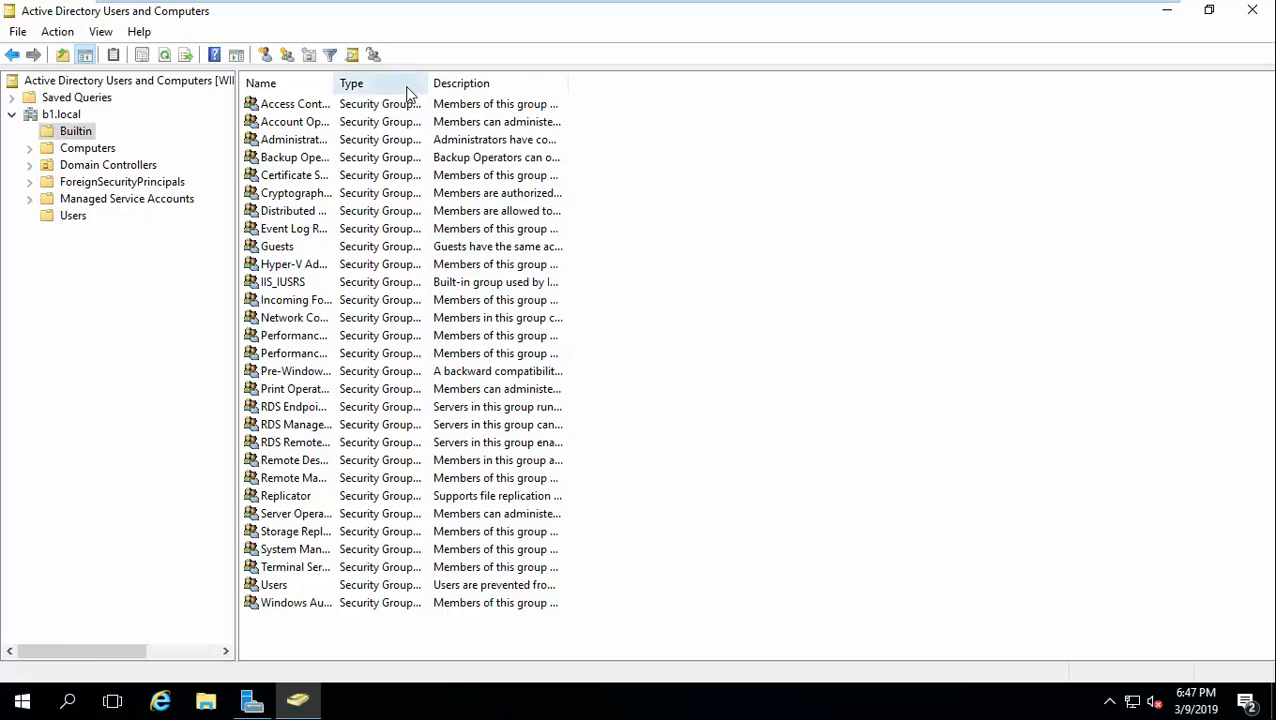
drag(429, 83, 530, 83)
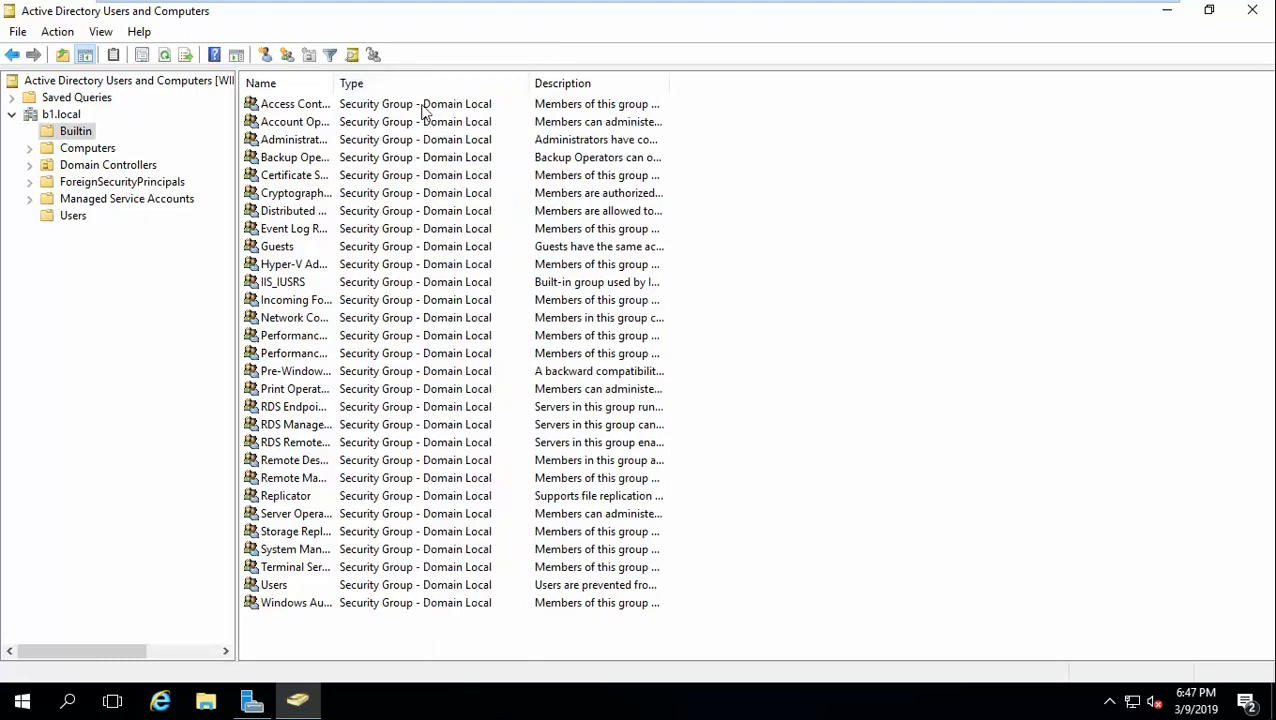
drag(337, 88, 433, 85)
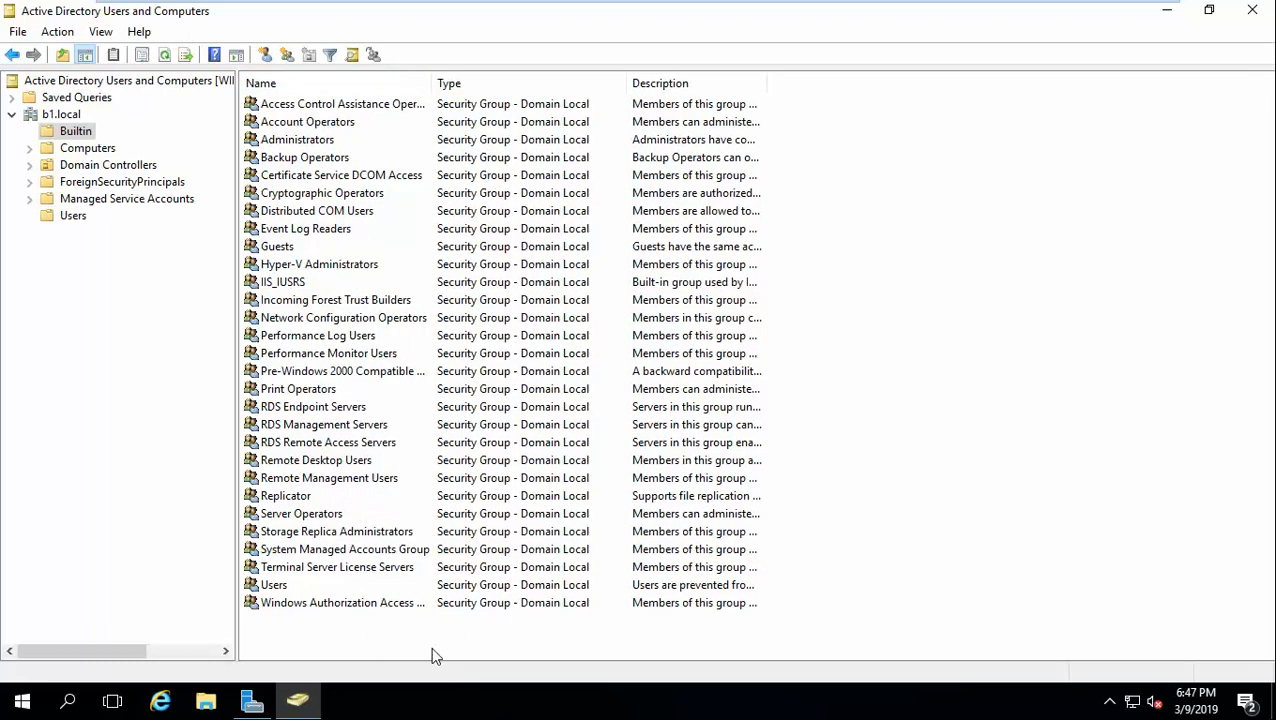
Step: Examine the Computers, Domain Controllers, ForeignSecurityPrincipals and Managed Service Accounts containers, and compare the Users and Builtin containers under b1.local
click(84, 150)
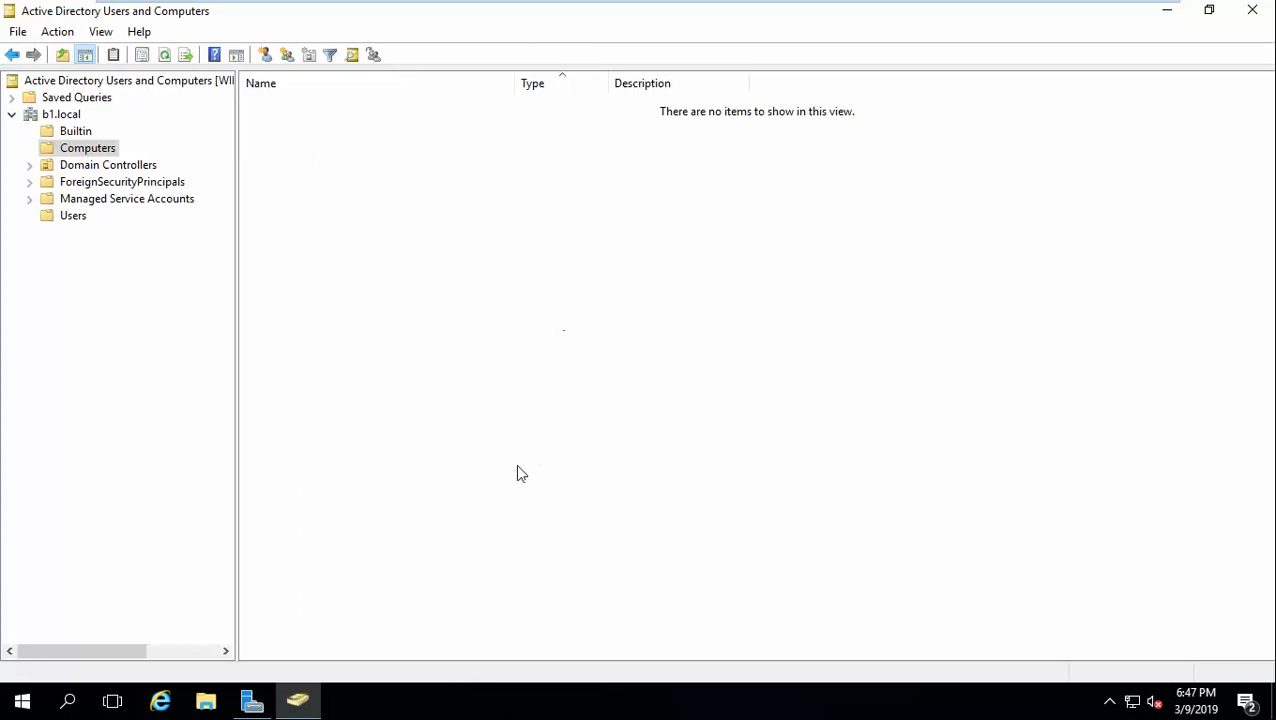
click(112, 166)
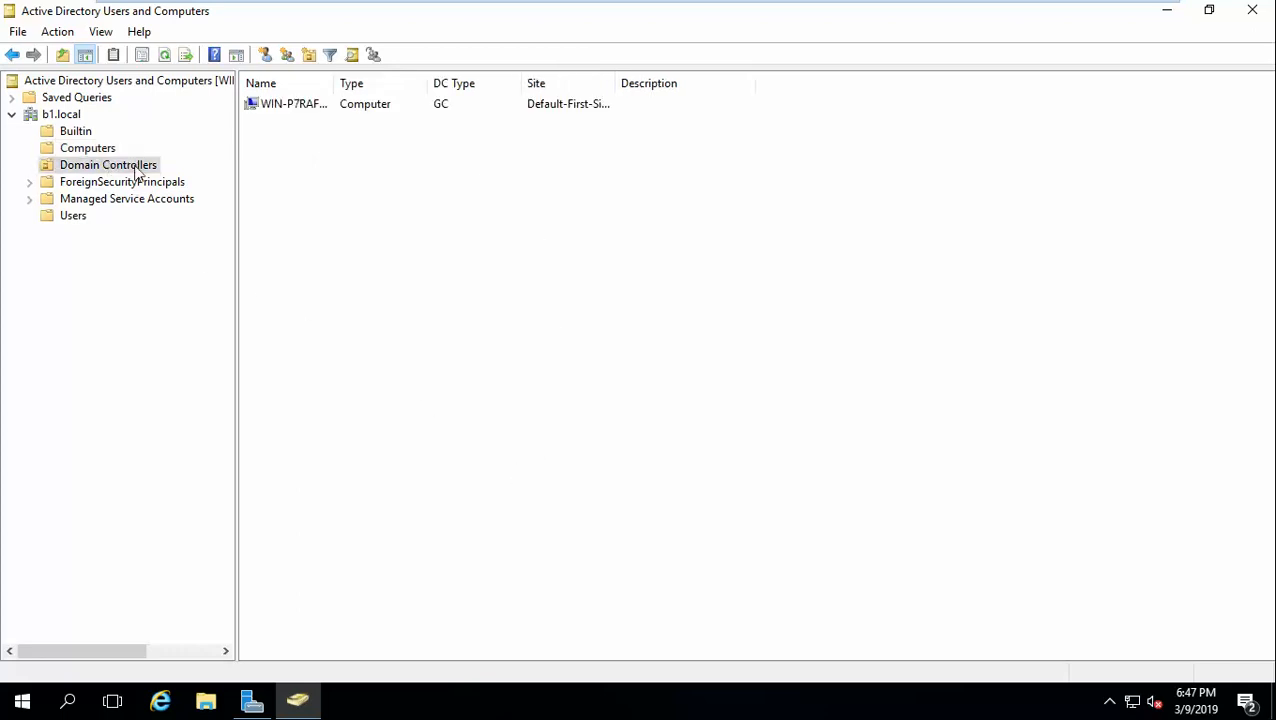
drag(333, 83, 404, 86)
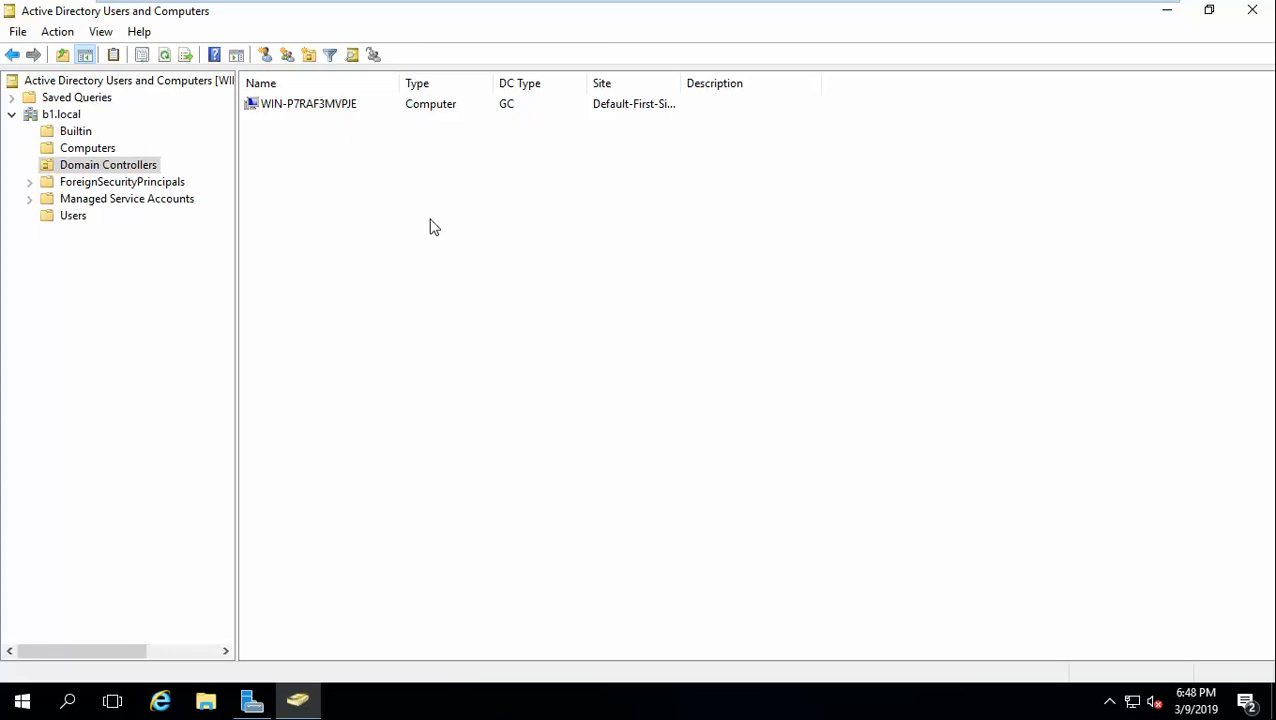
click(117, 186)
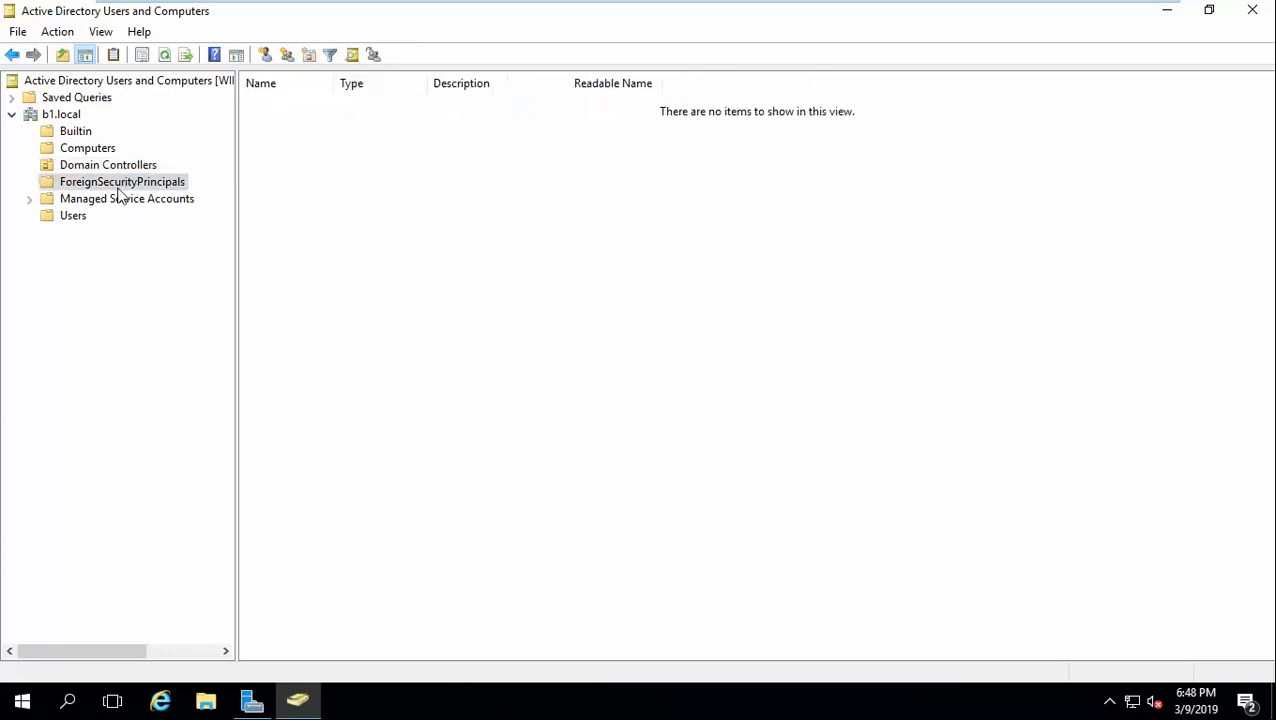
click(120, 201)
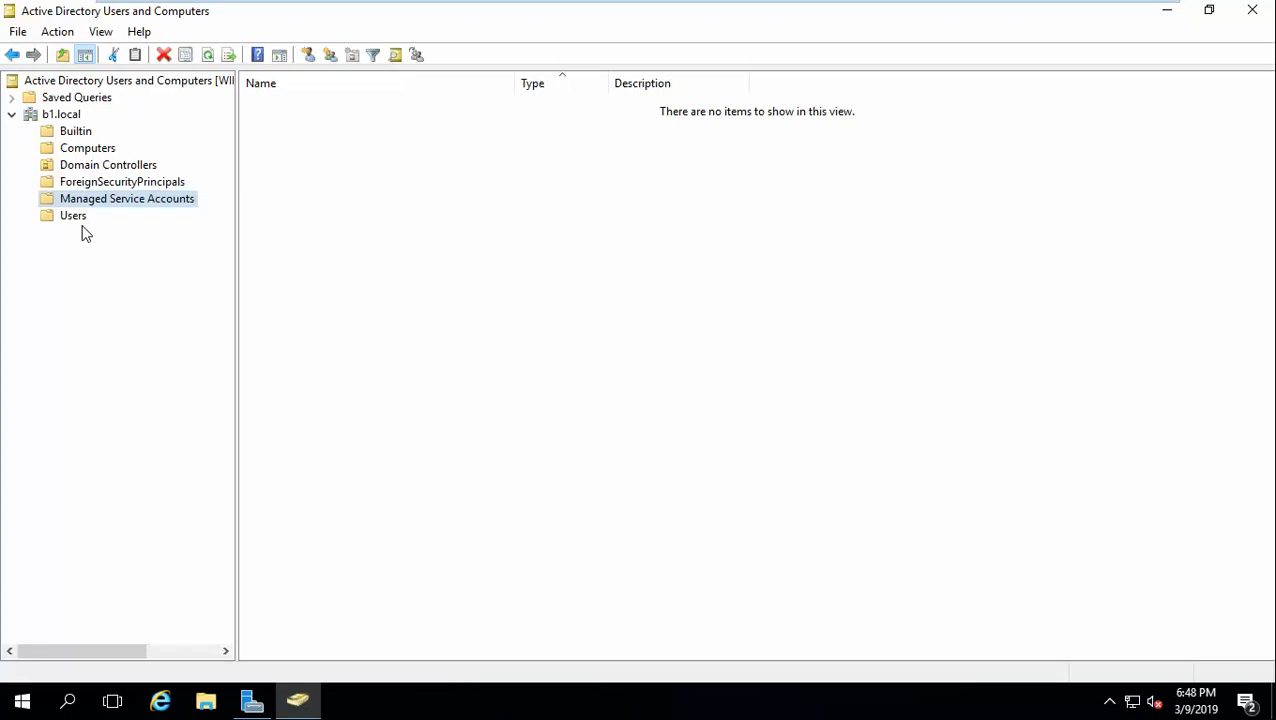
click(70, 117)
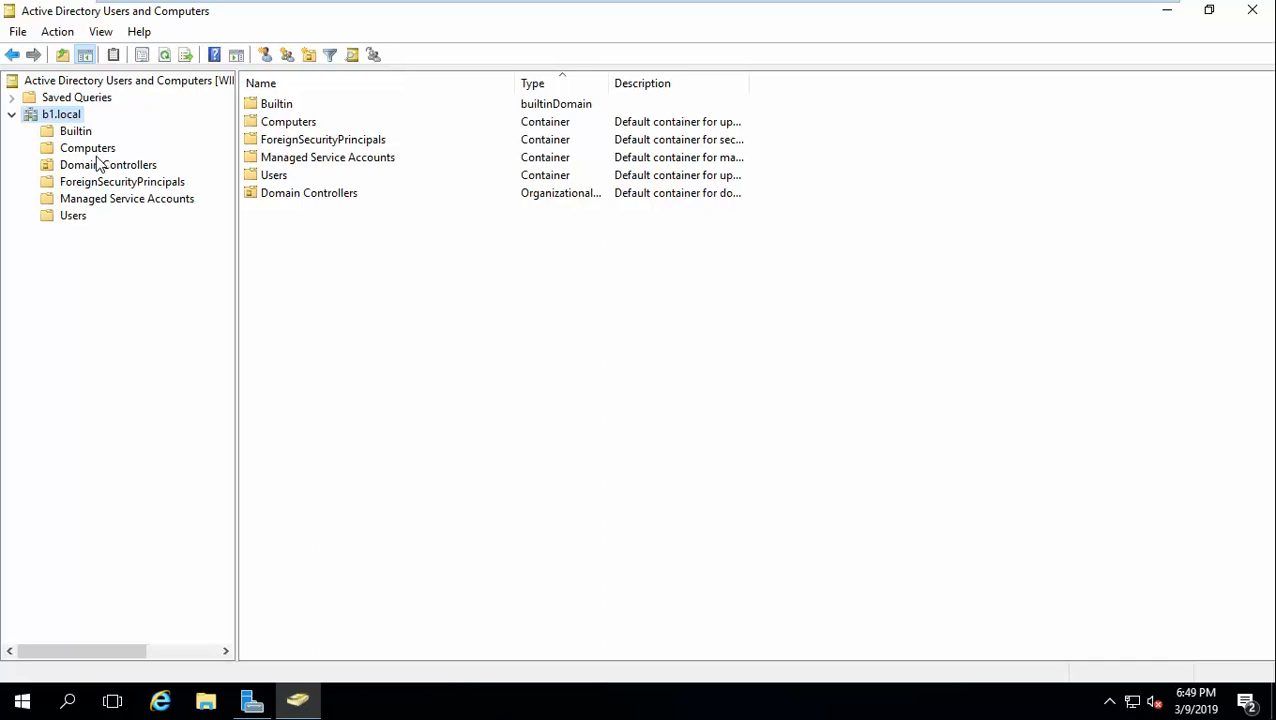
click(47, 134)
click(68, 218)
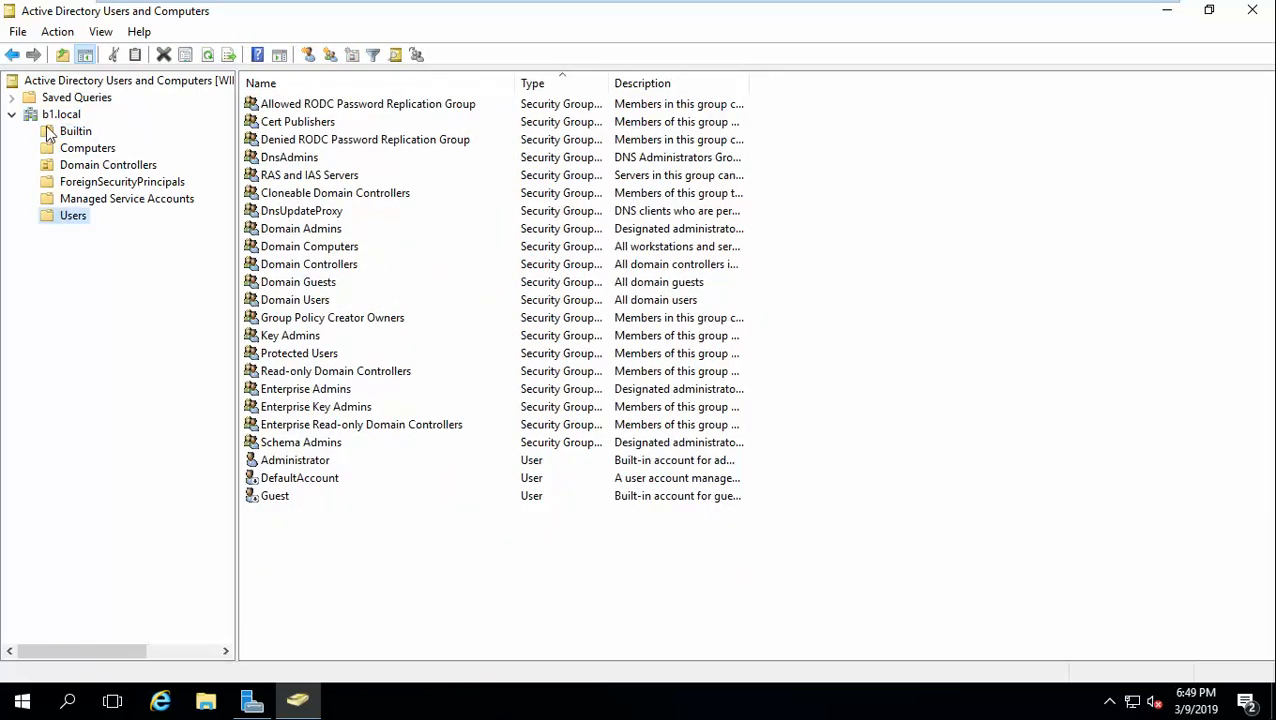
click(57, 136)
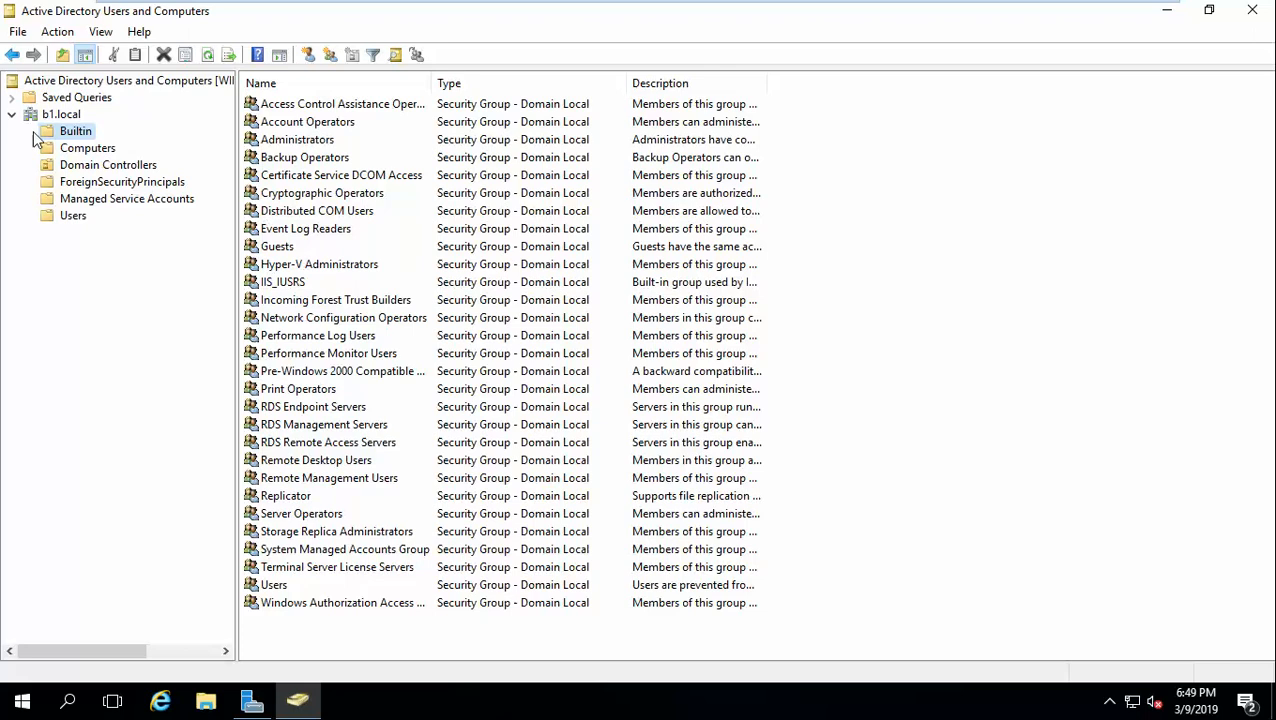
Step: Create an organizational unit named IT directly under the b1.local domain, with protection from accidental deletion enabled
click(60, 115)
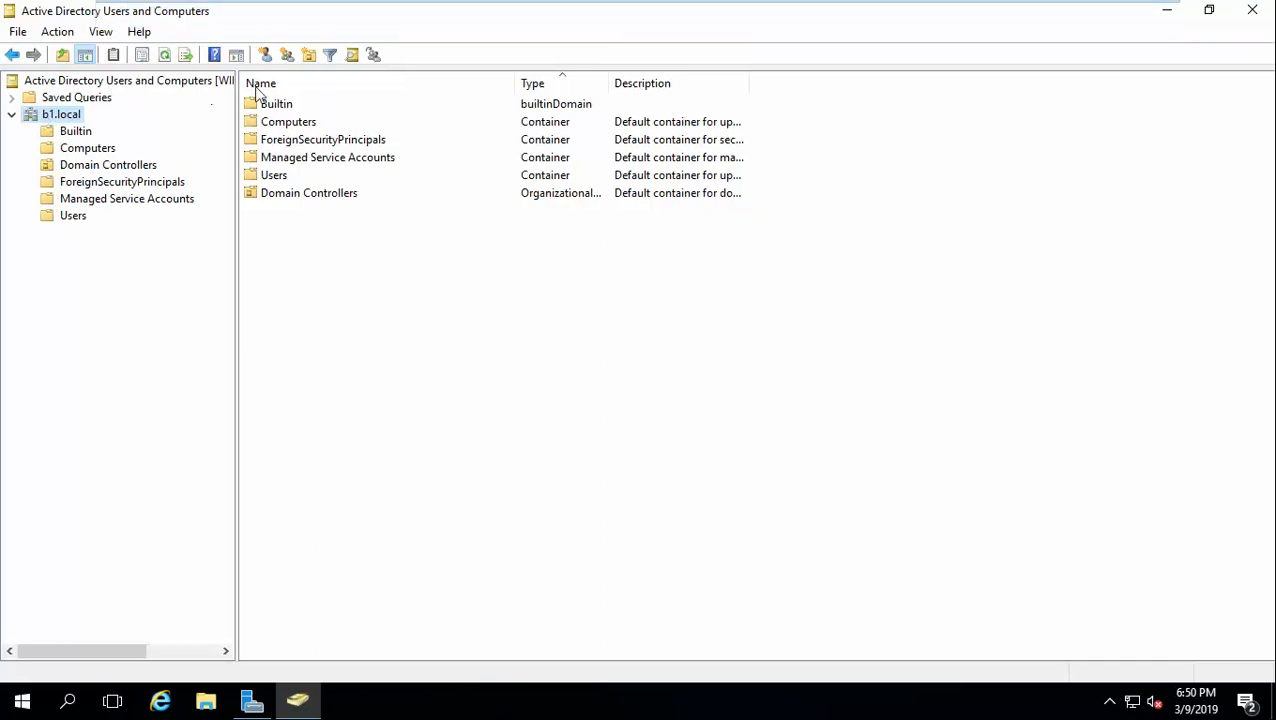
click(310, 54)
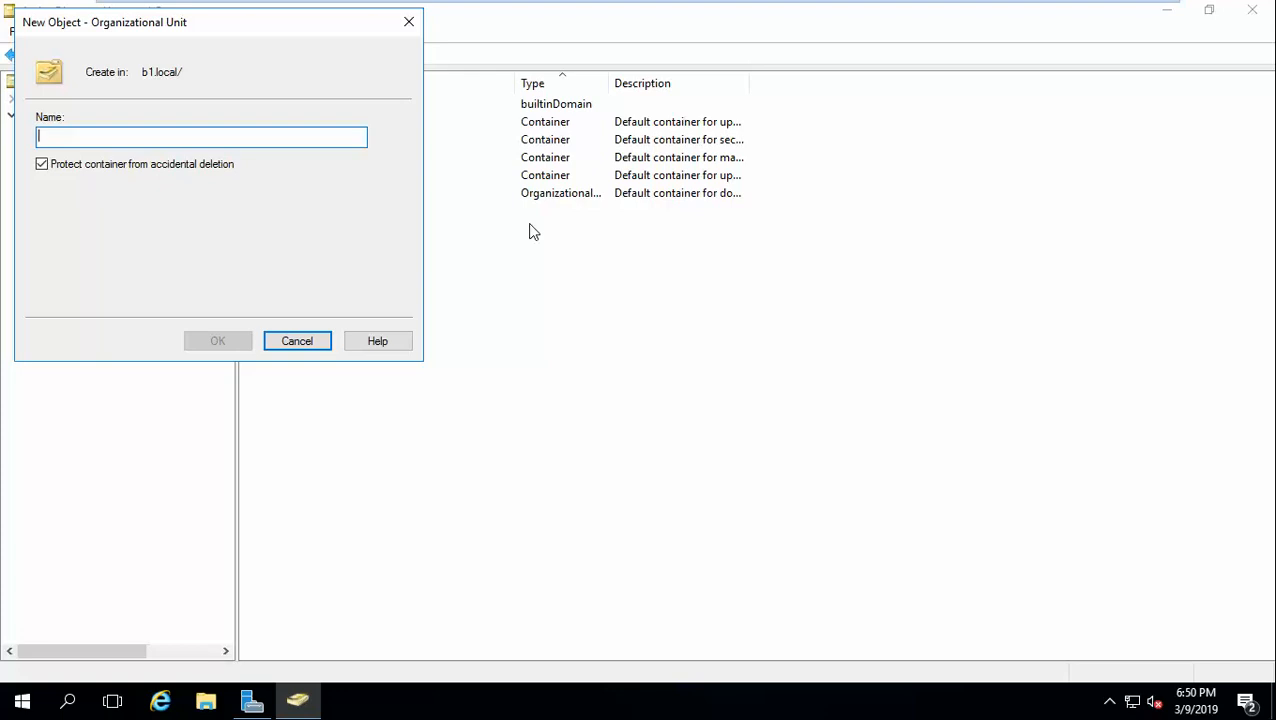
text(IT)
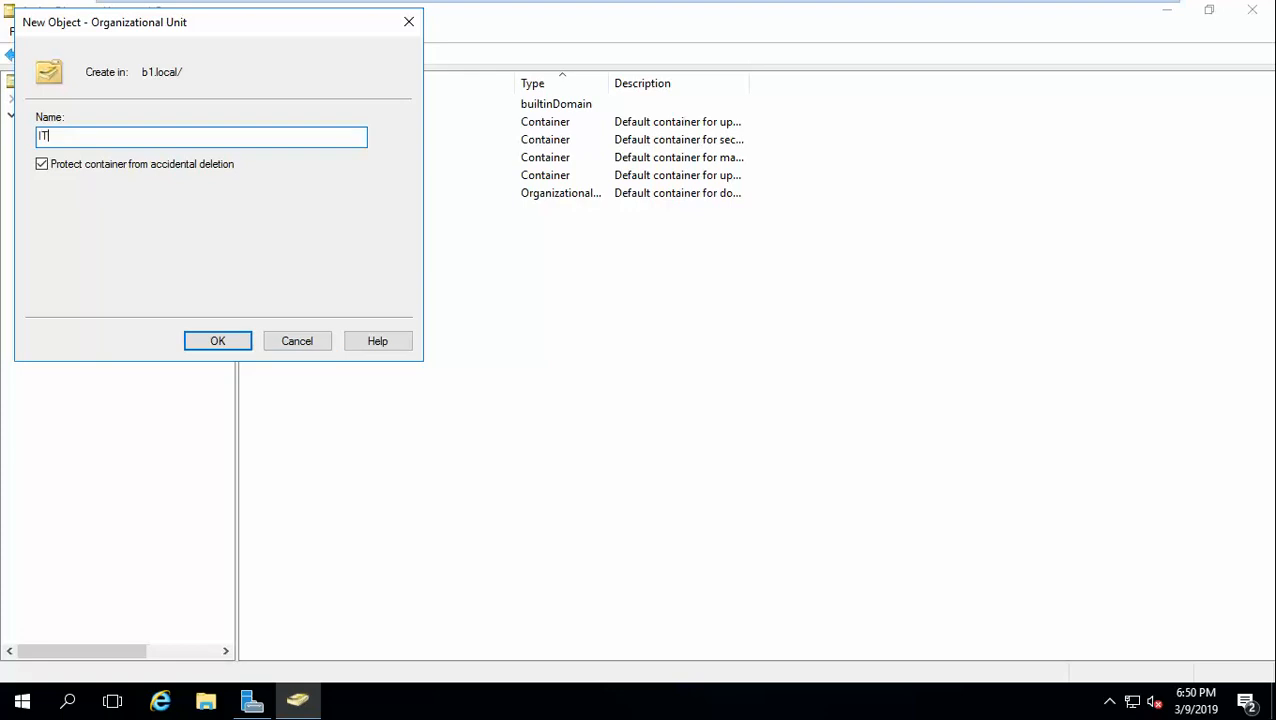
key(Return)
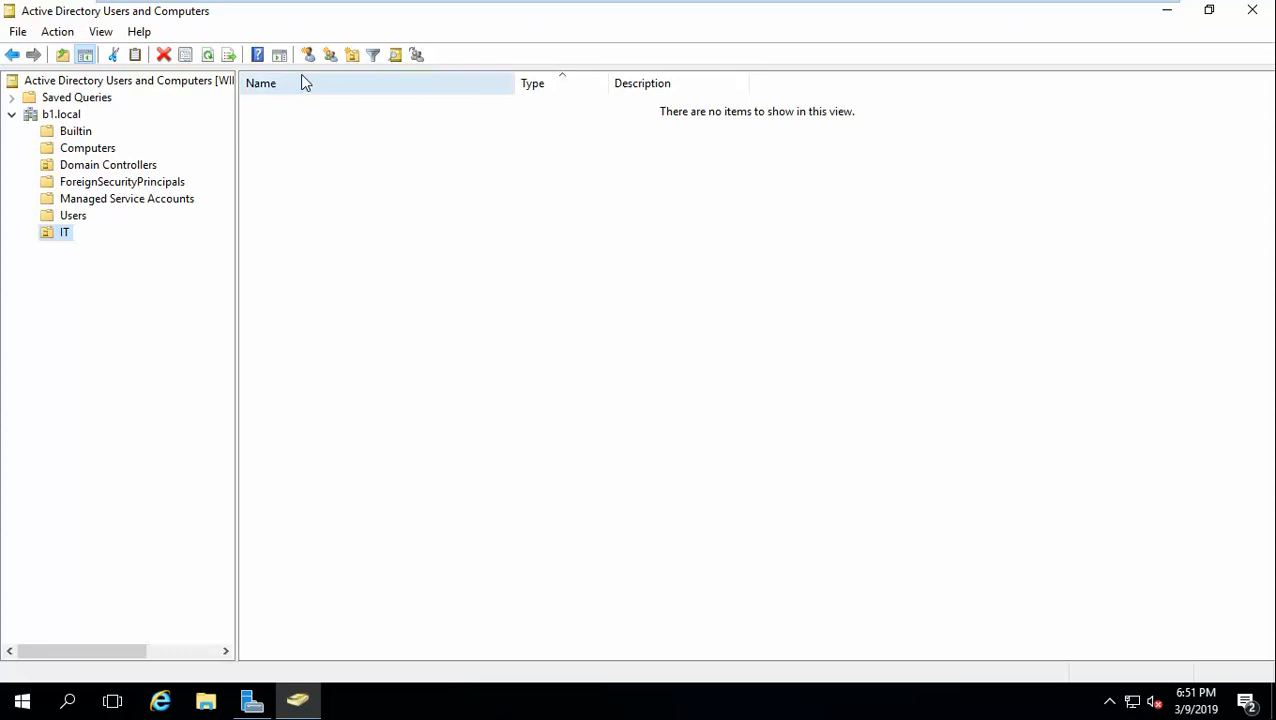
Step: Review the accidental-deletion protection option for a new organizational unit inside IT, and try to delete the IT unit
click(351, 55)
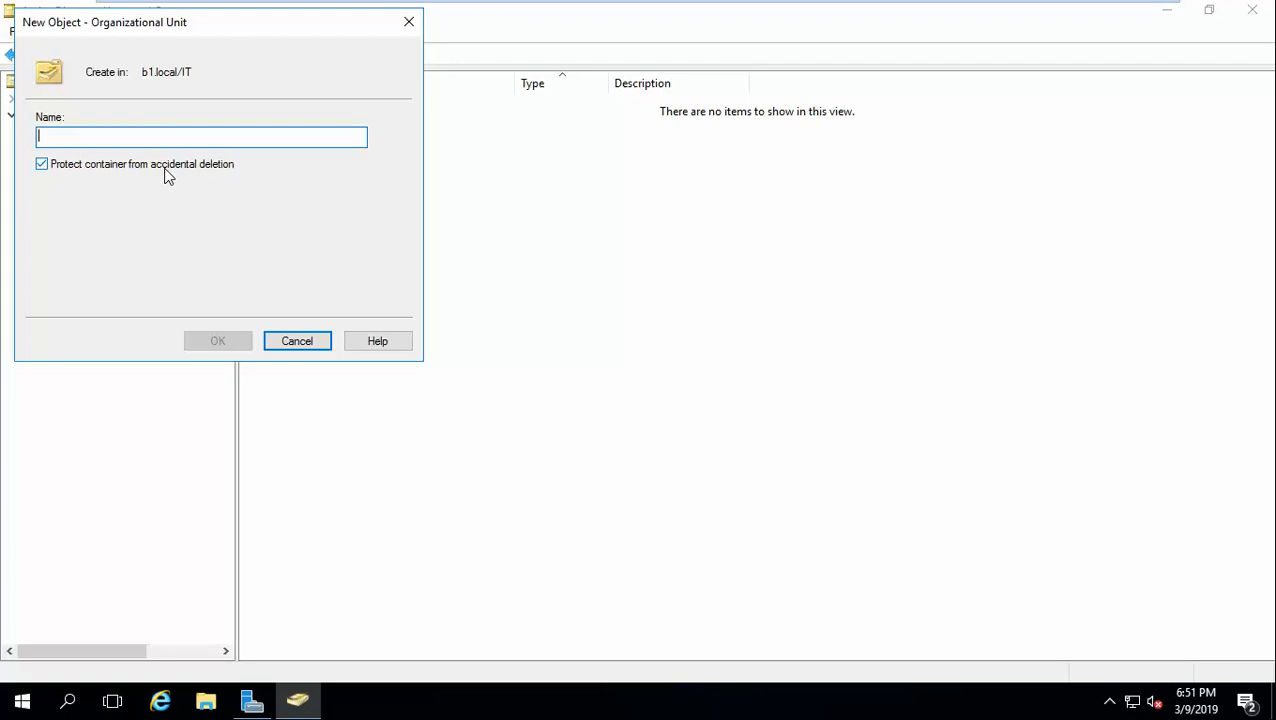
click(303, 343)
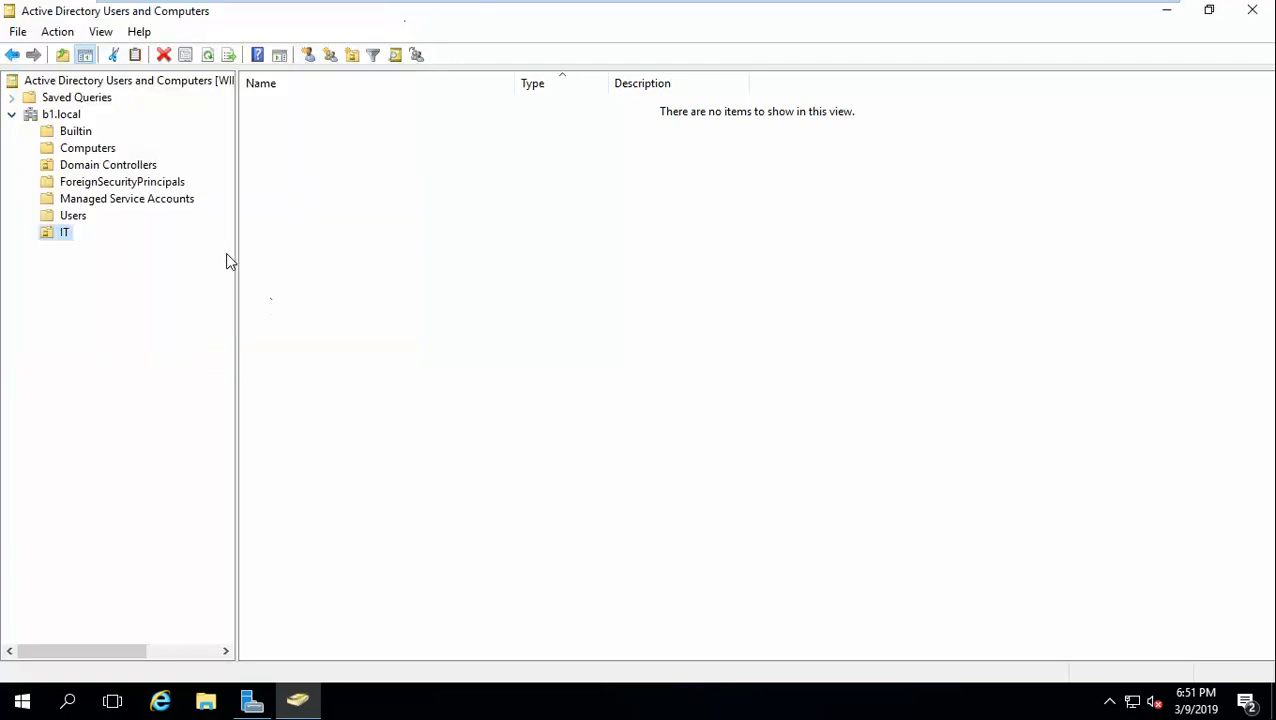
right_click(50, 233)
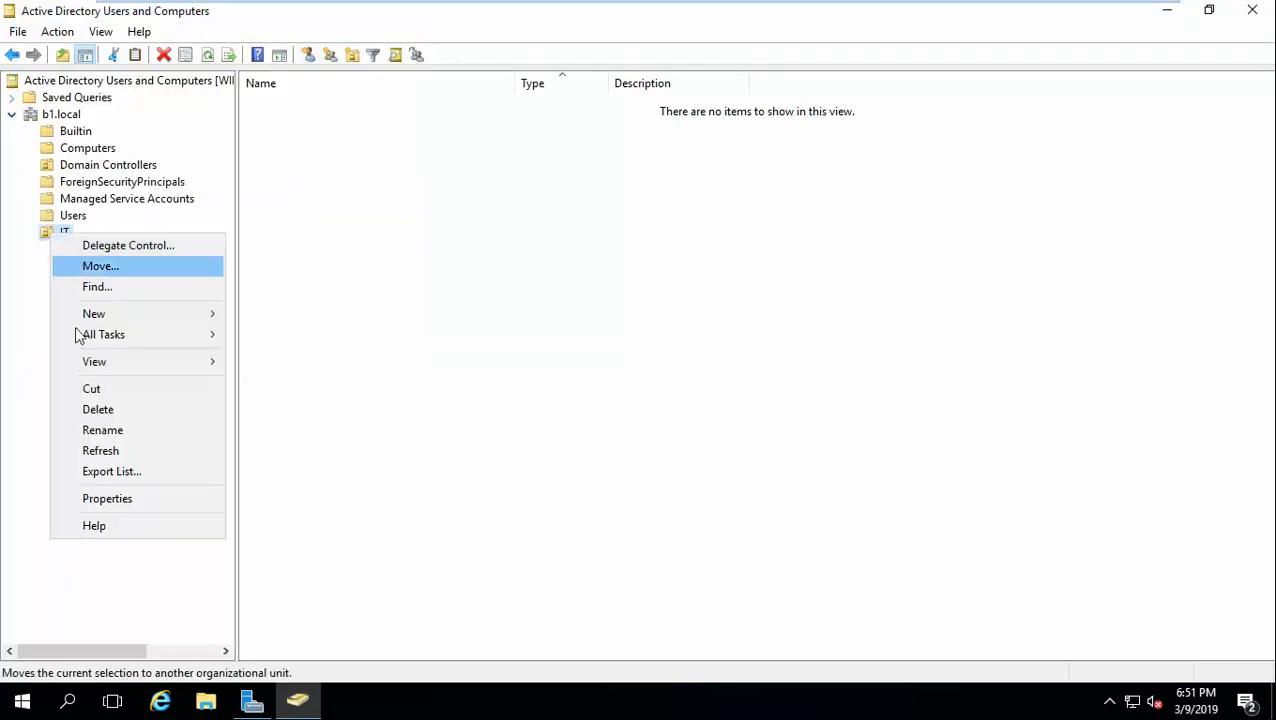
click(112, 409)
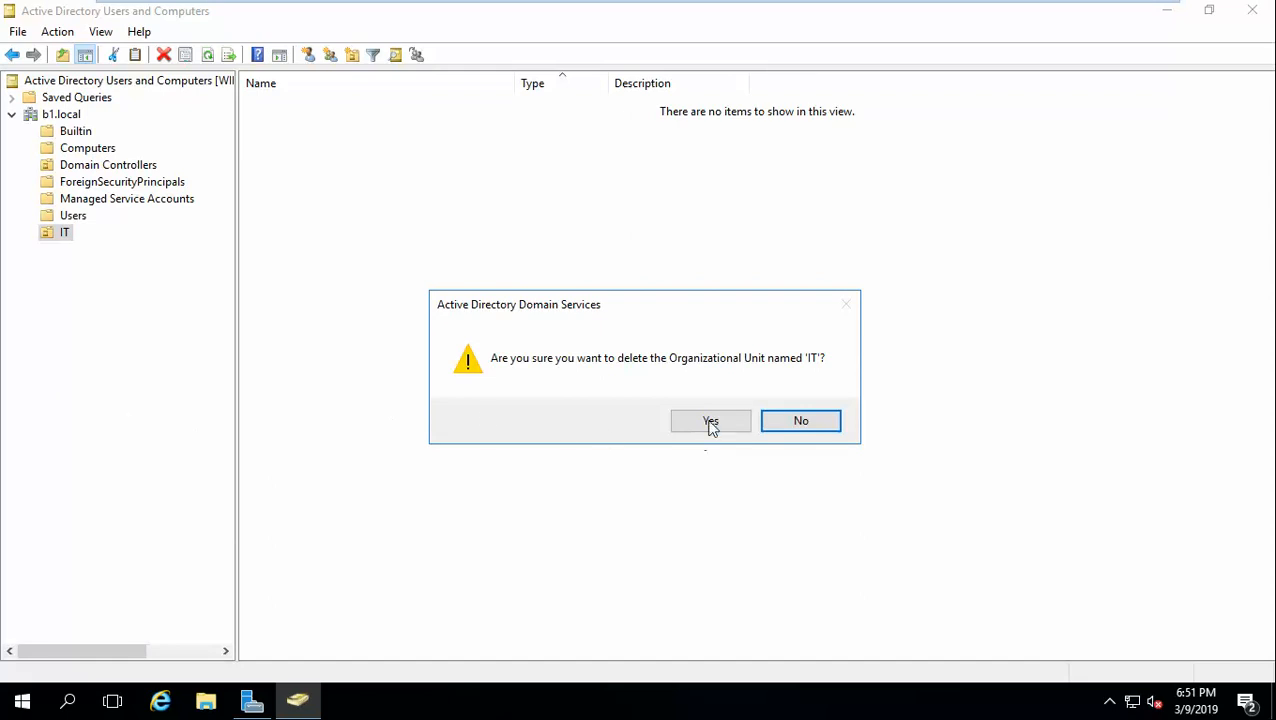
click(710, 422)
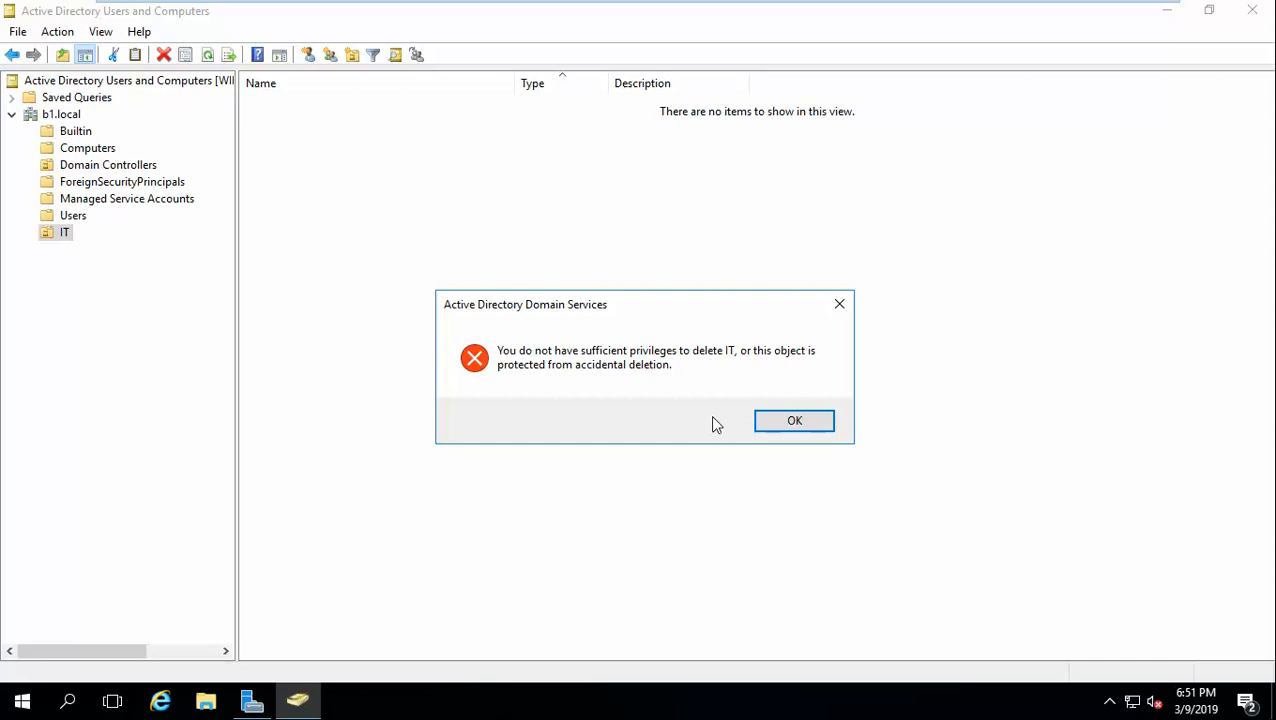
click(783, 421)
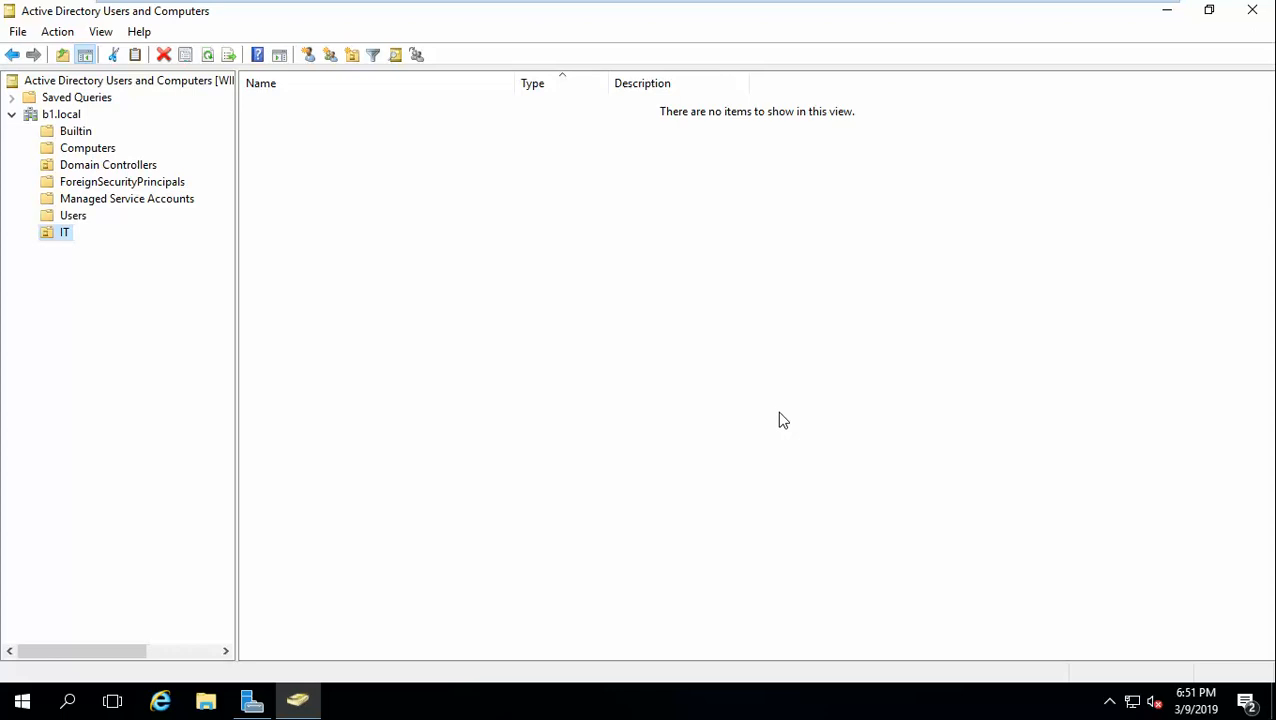
Step: Turn on Advanced Features for the console view and check the option's setting
click(103, 32)
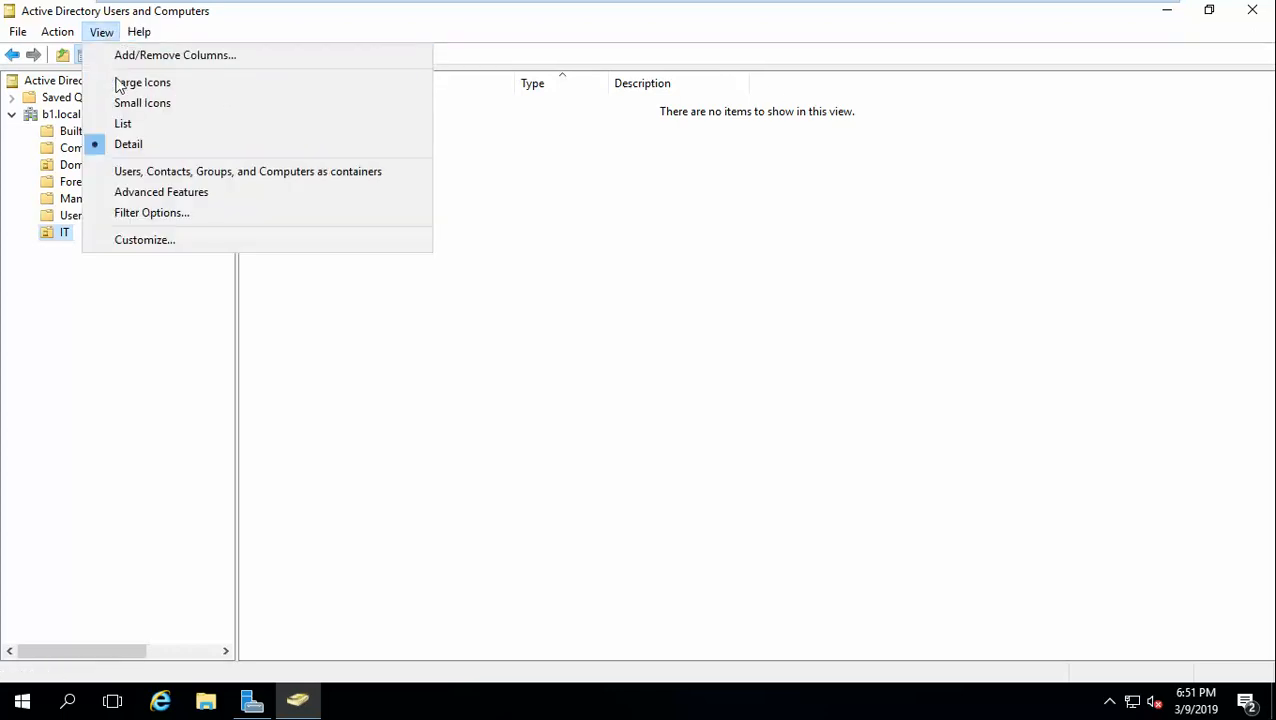
click(136, 193)
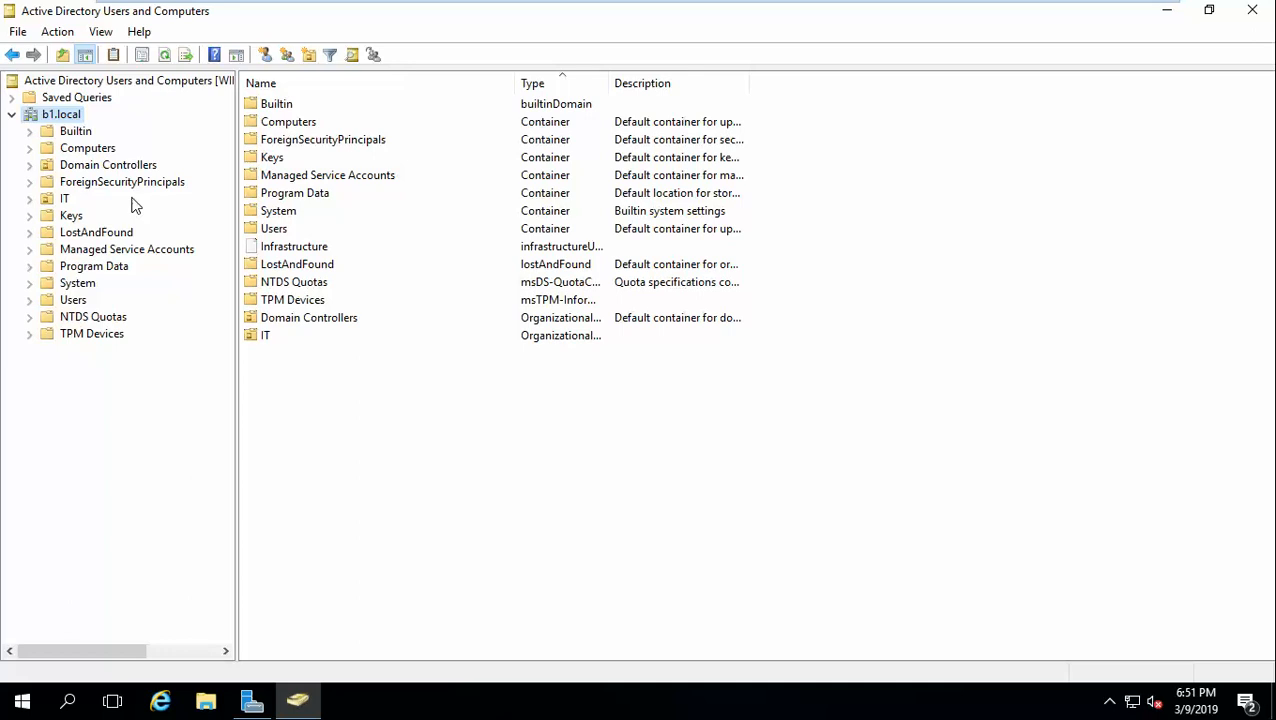
click(101, 32)
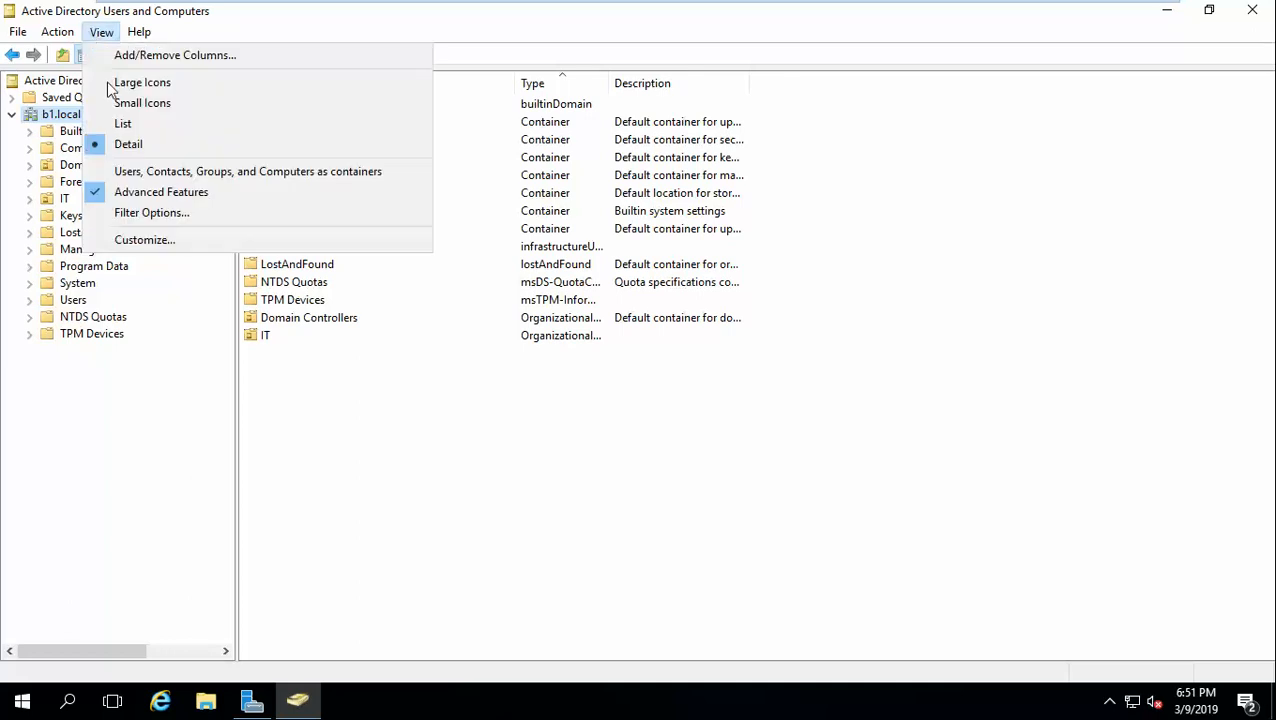
Step: Switch Advanced Features off and on again to compare the containers listed under b1.local, and check the contents of the IT unit
click(140, 193)
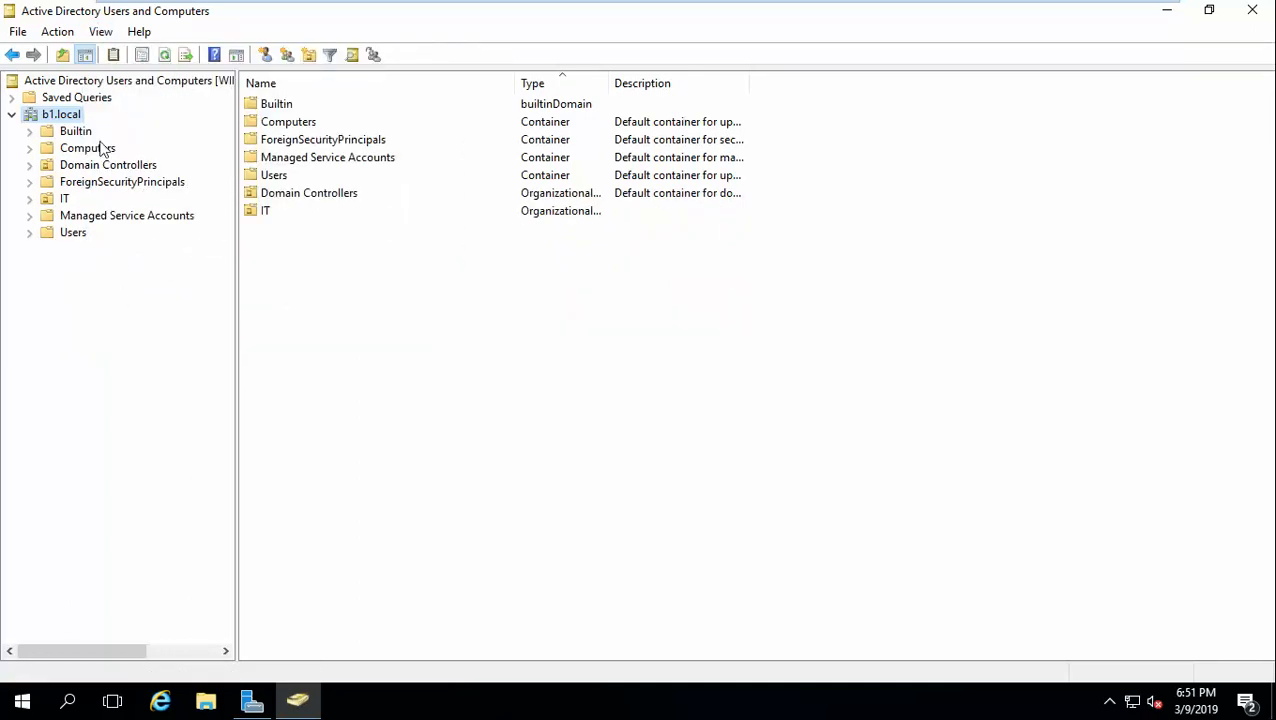
click(99, 33)
click(160, 195)
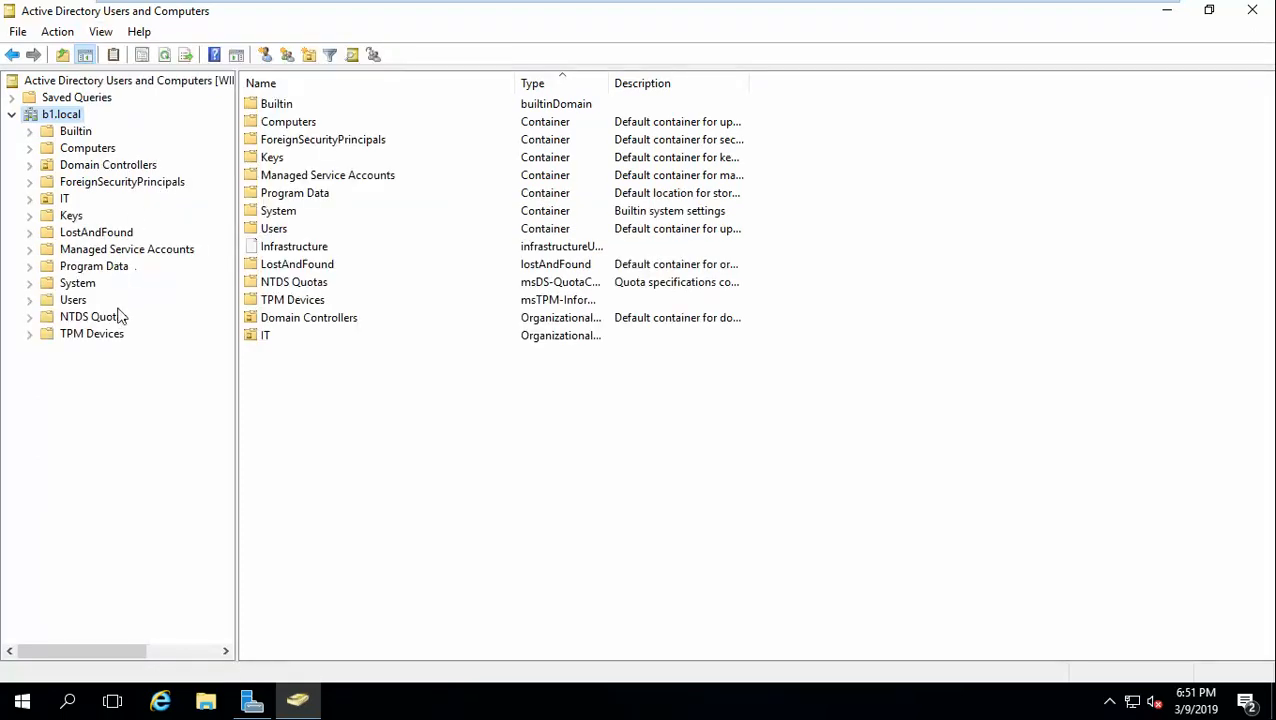
click(64, 199)
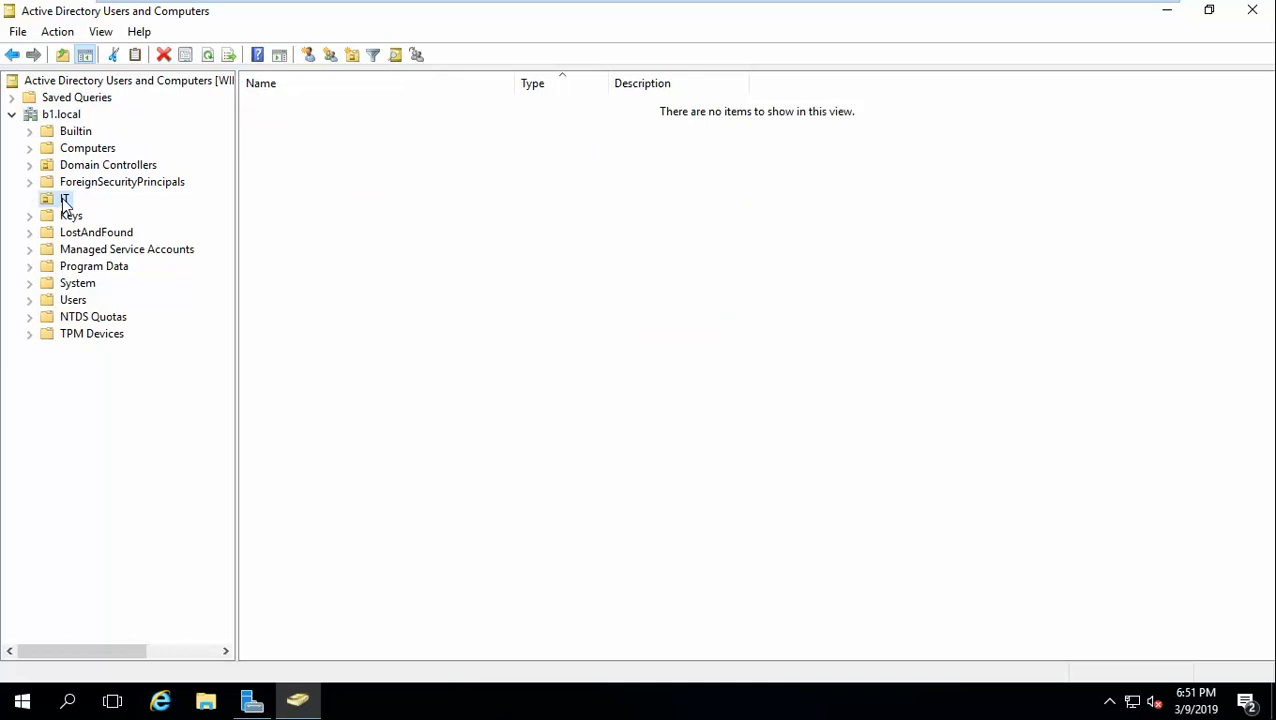
Step: Turn off Advanced Features and review the Managed By and COM+ properties of the IT organizational unit
click(101, 32)
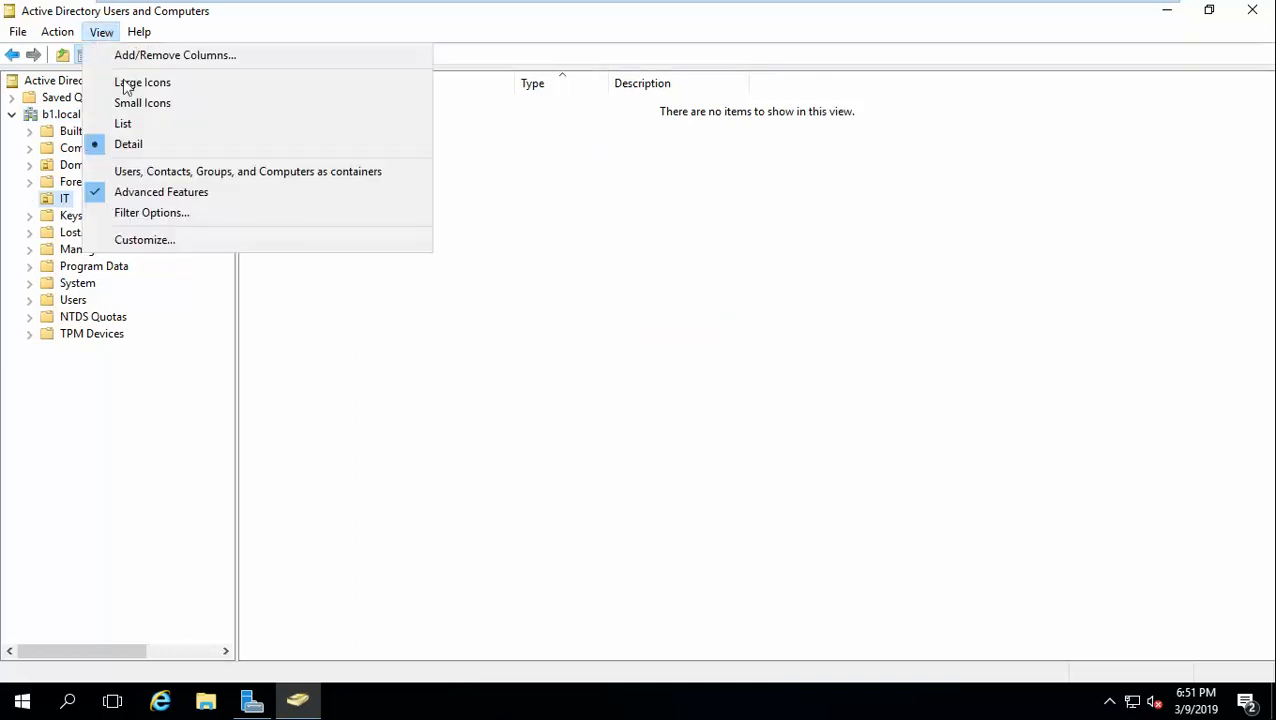
click(146, 198)
right_click(57, 200)
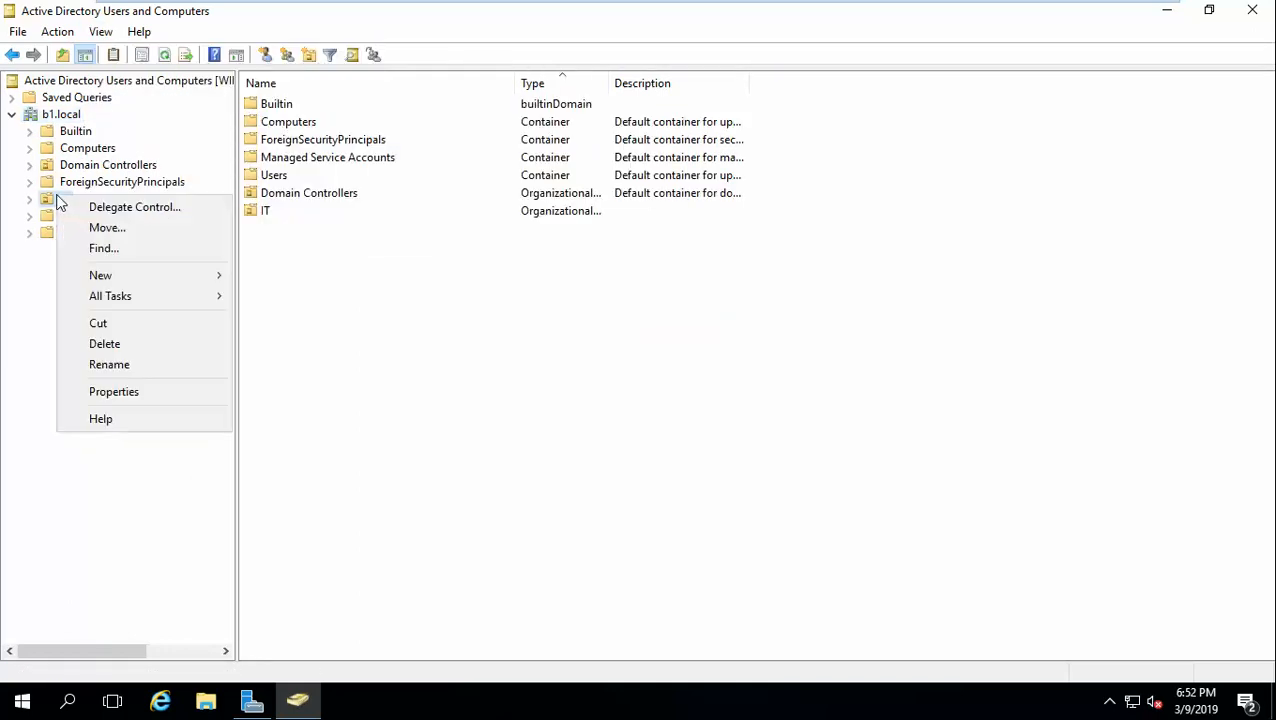
click(124, 390)
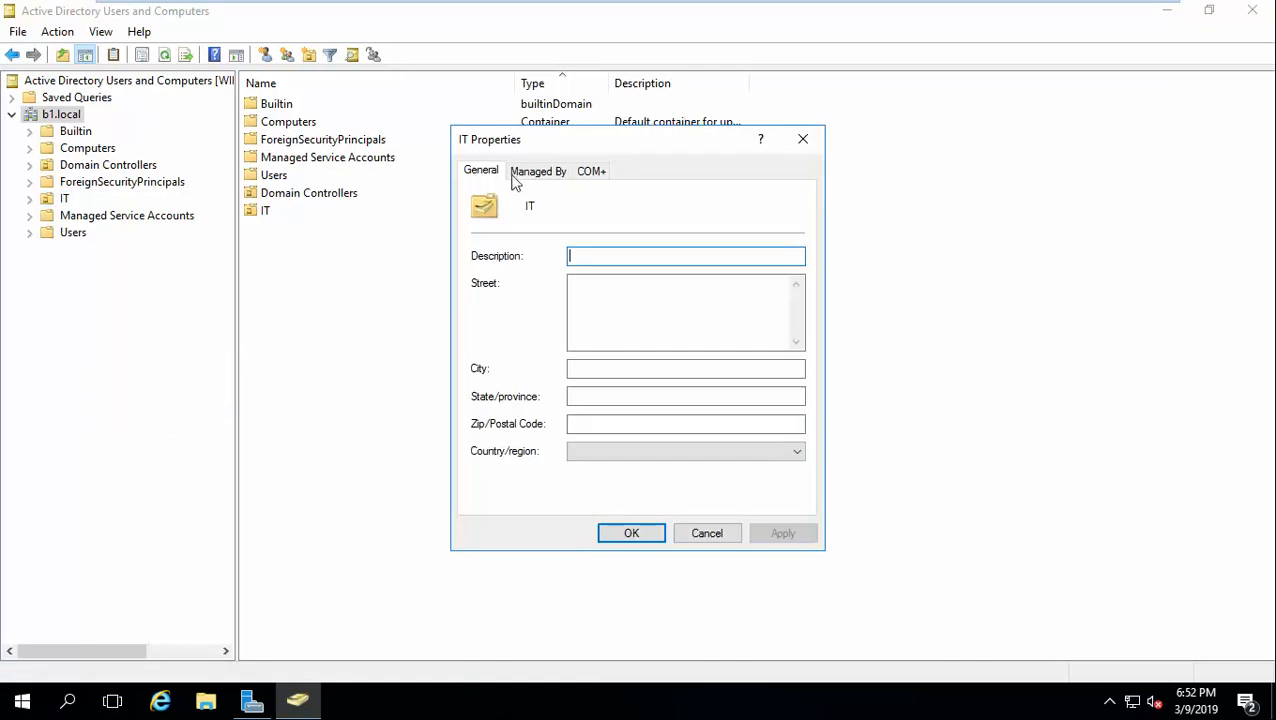
click(515, 178)
click(598, 182)
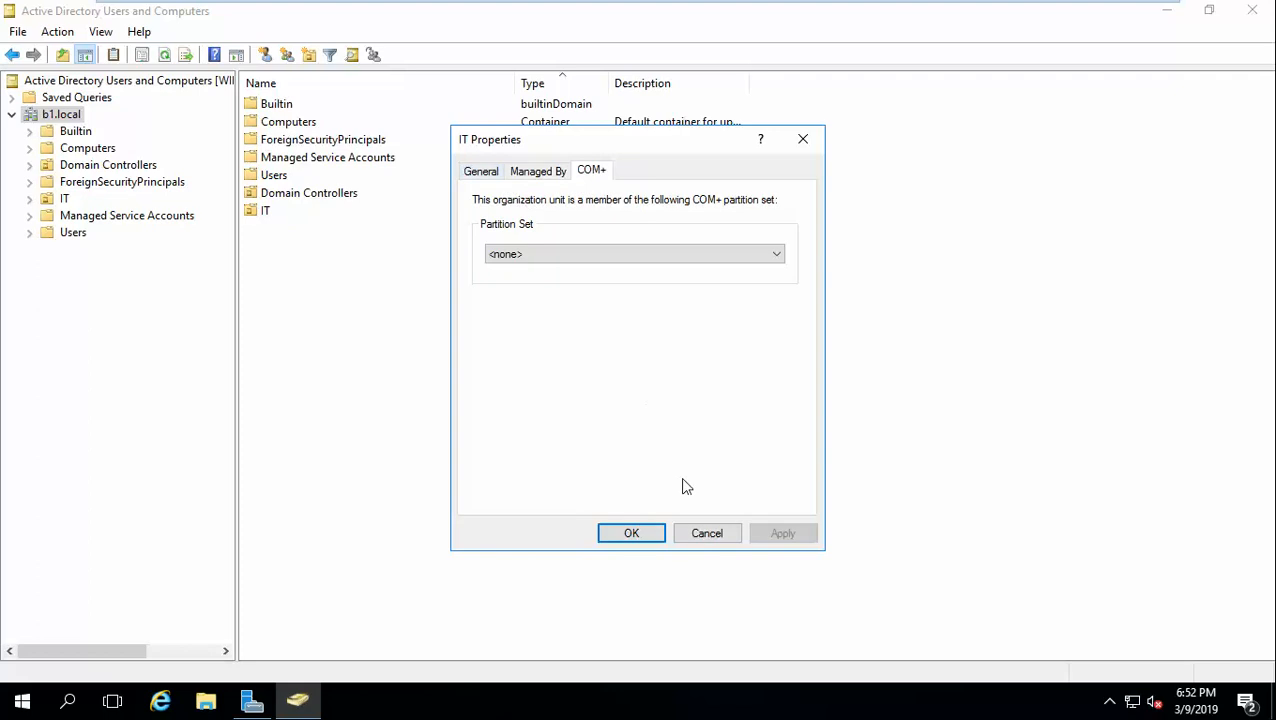
click(716, 534)
Step: Turn on Advanced Features and remove the accidental-deletion protection from the IT organizational unit
click(100, 32)
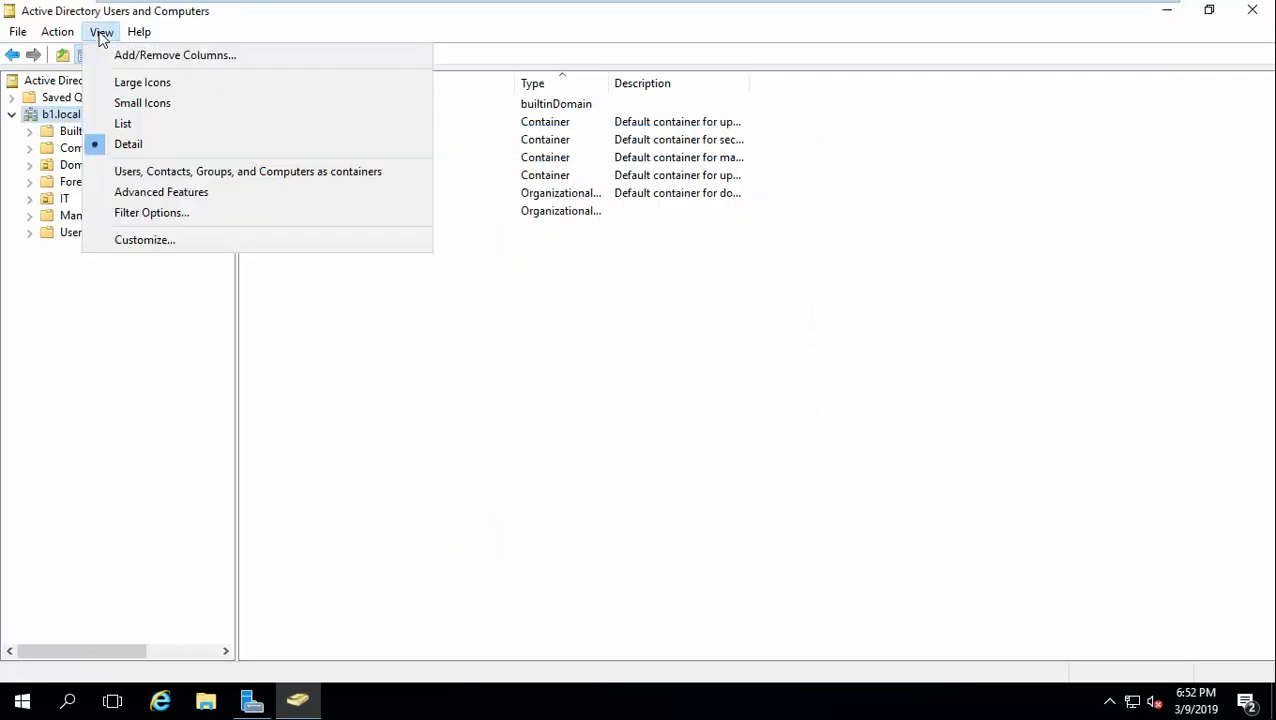
click(181, 200)
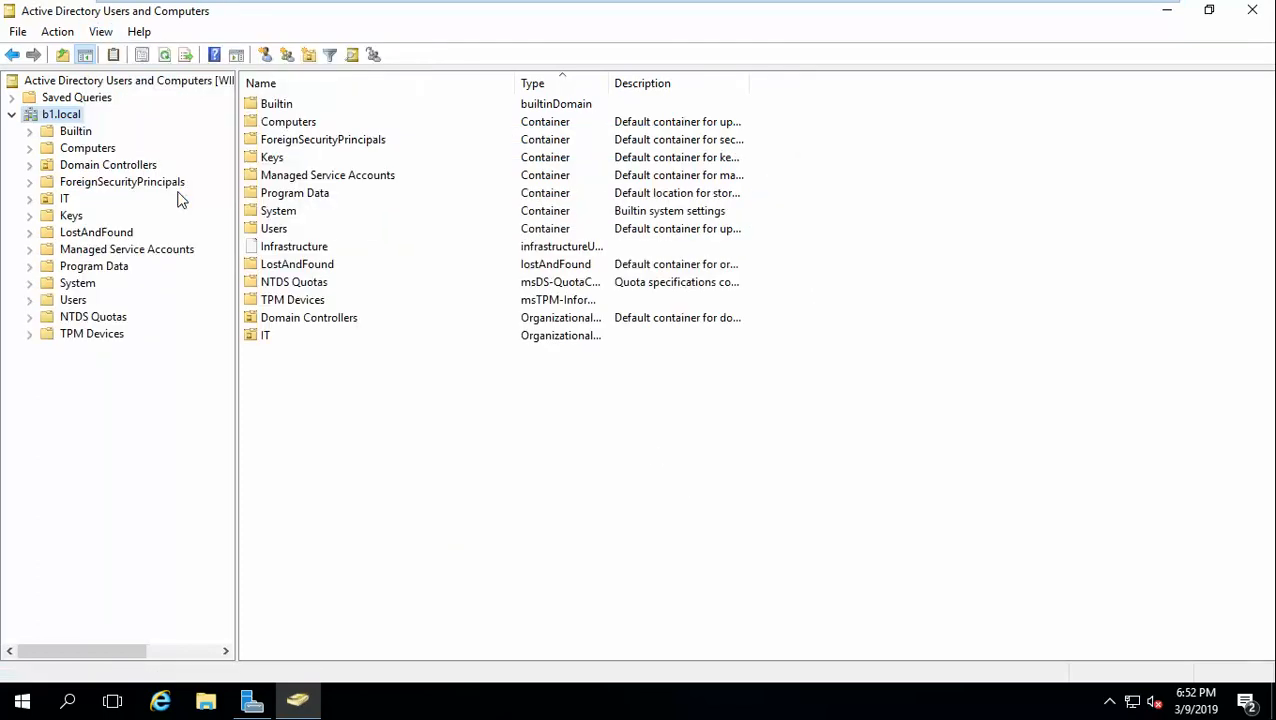
right_click(66, 197)
click(164, 393)
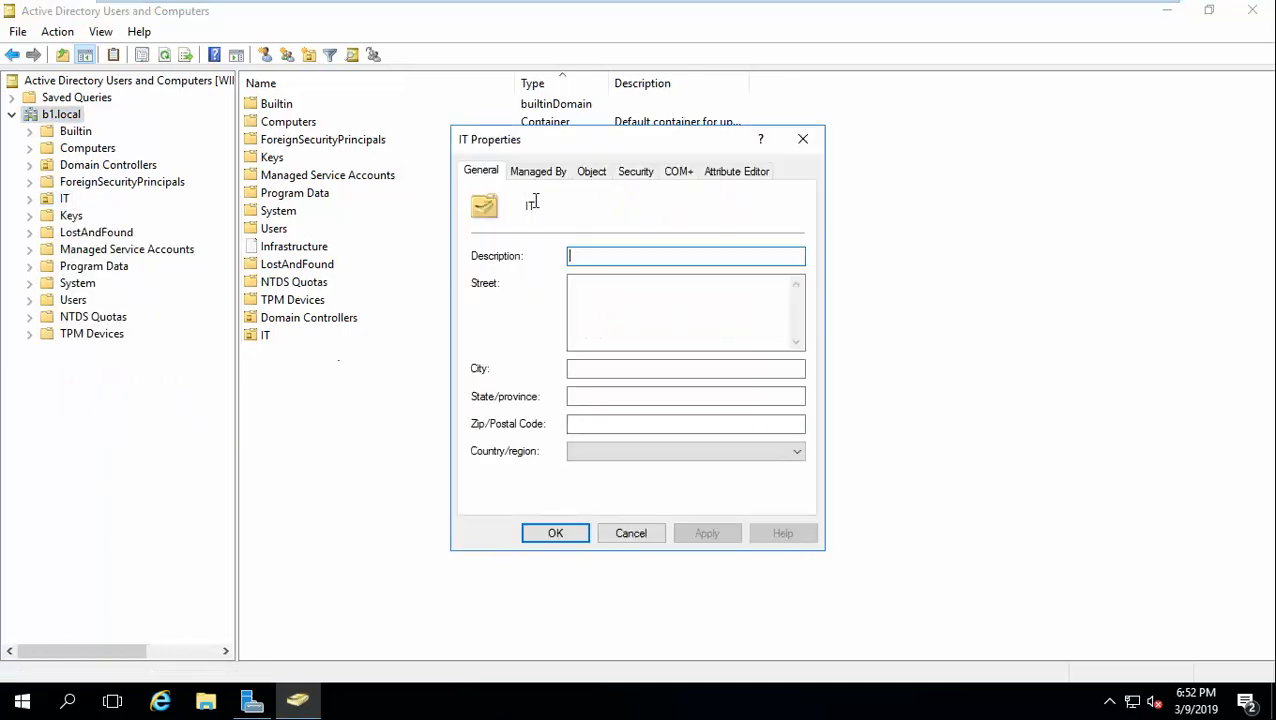
drag(579, 140, 696, 72)
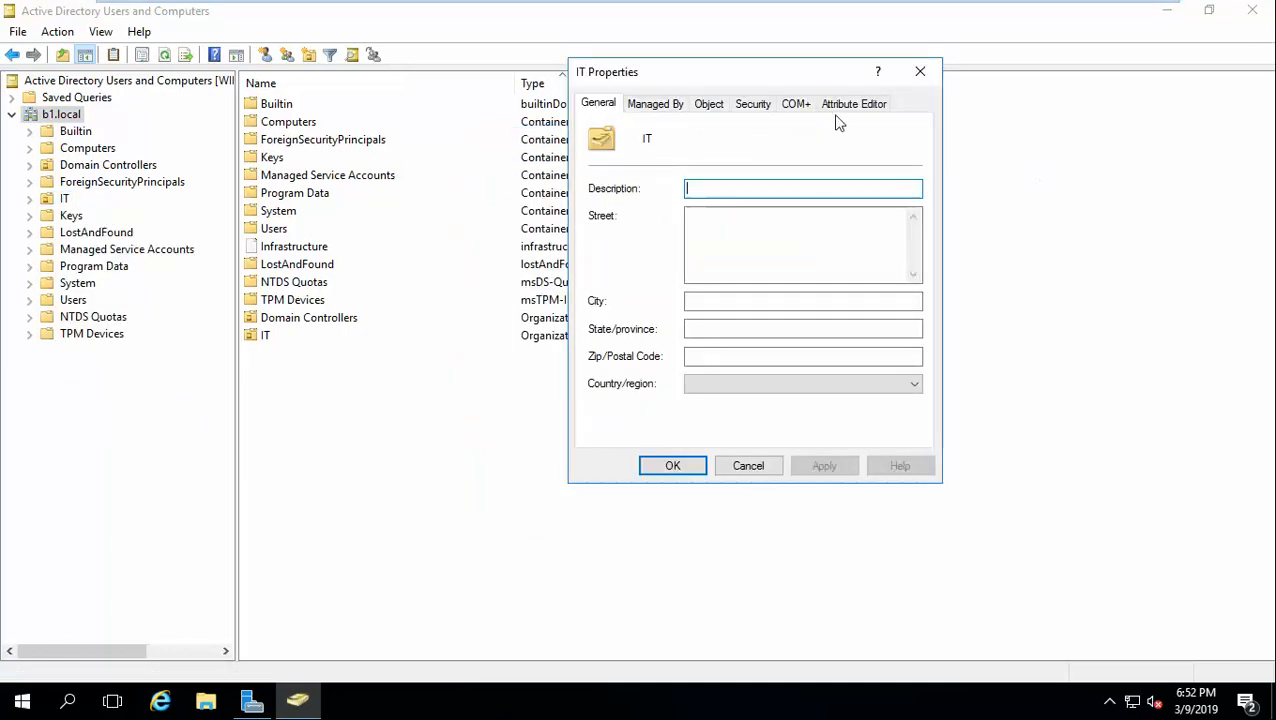
click(704, 108)
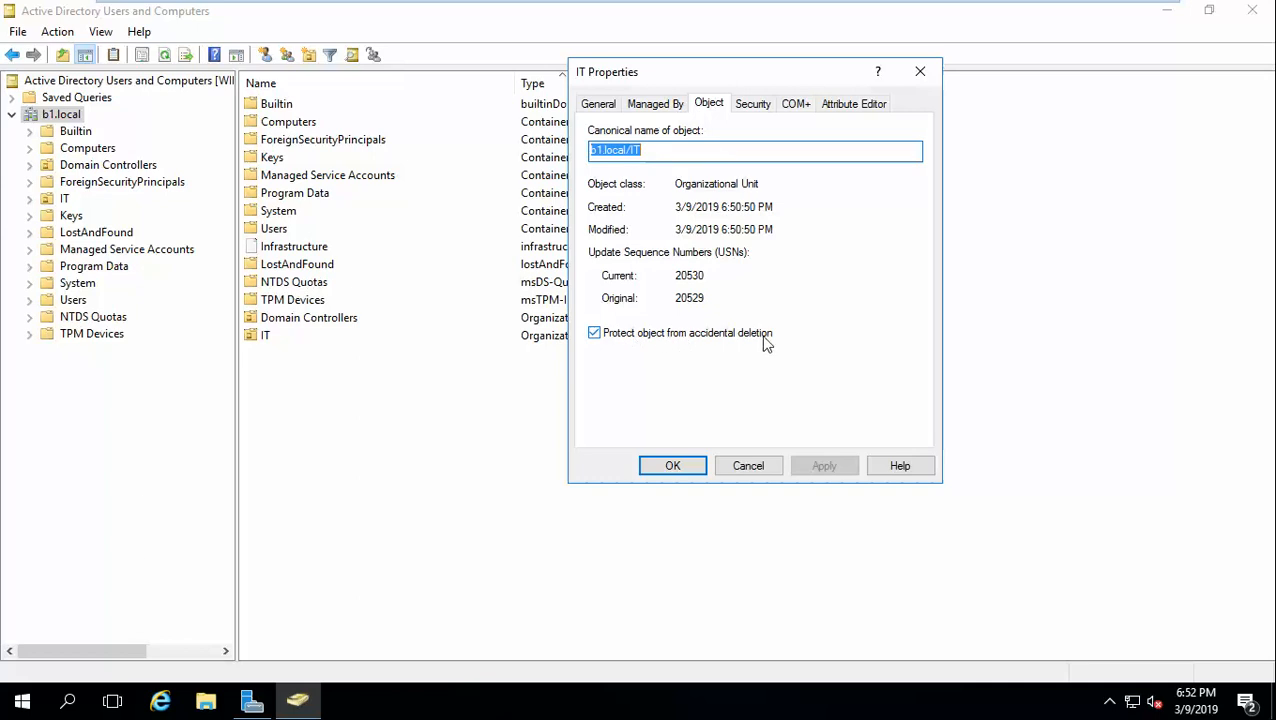
click(594, 333)
click(685, 468)
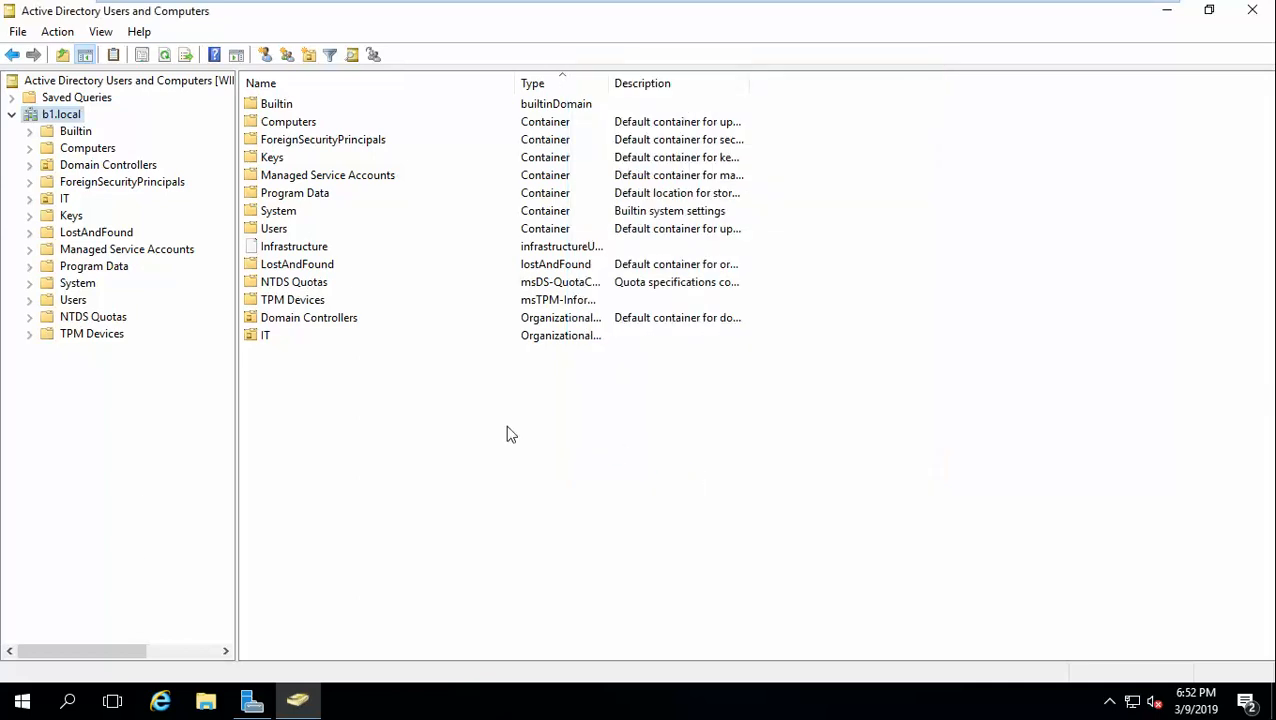
Step: Turn off Advanced Features and delete the IT organizational unit from b1.local
click(100, 32)
click(137, 191)
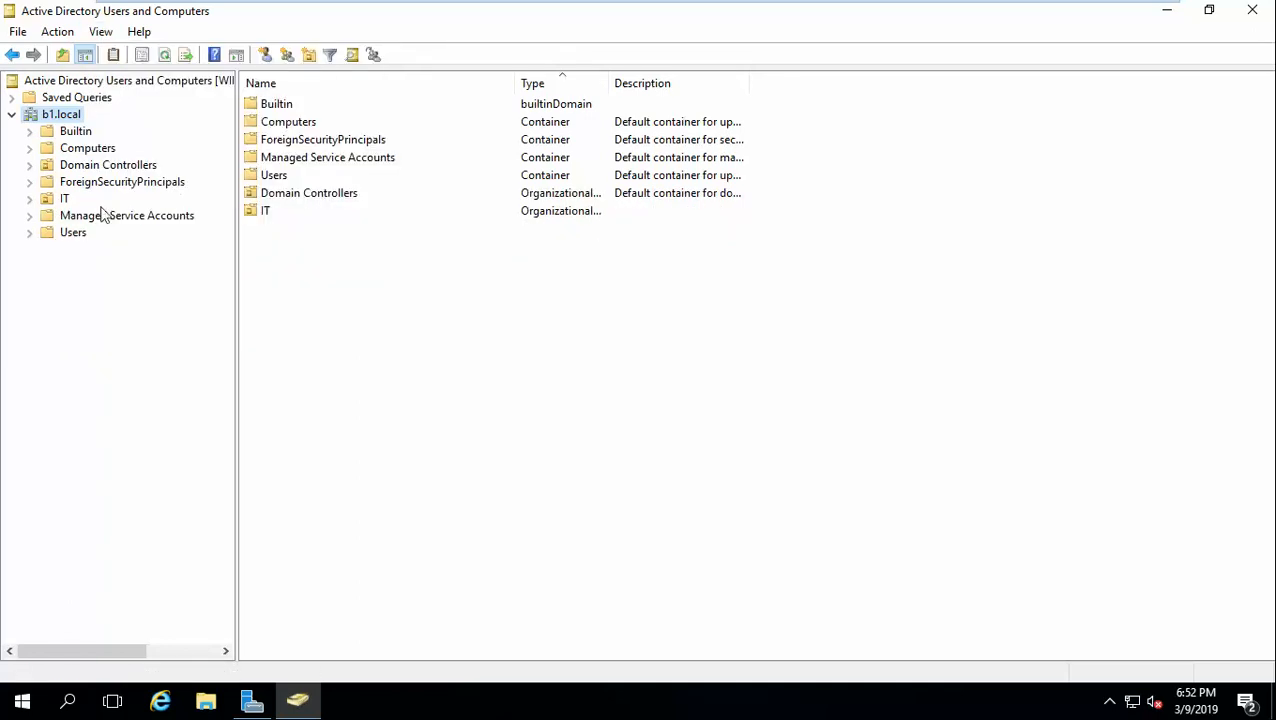
right_click(47, 198)
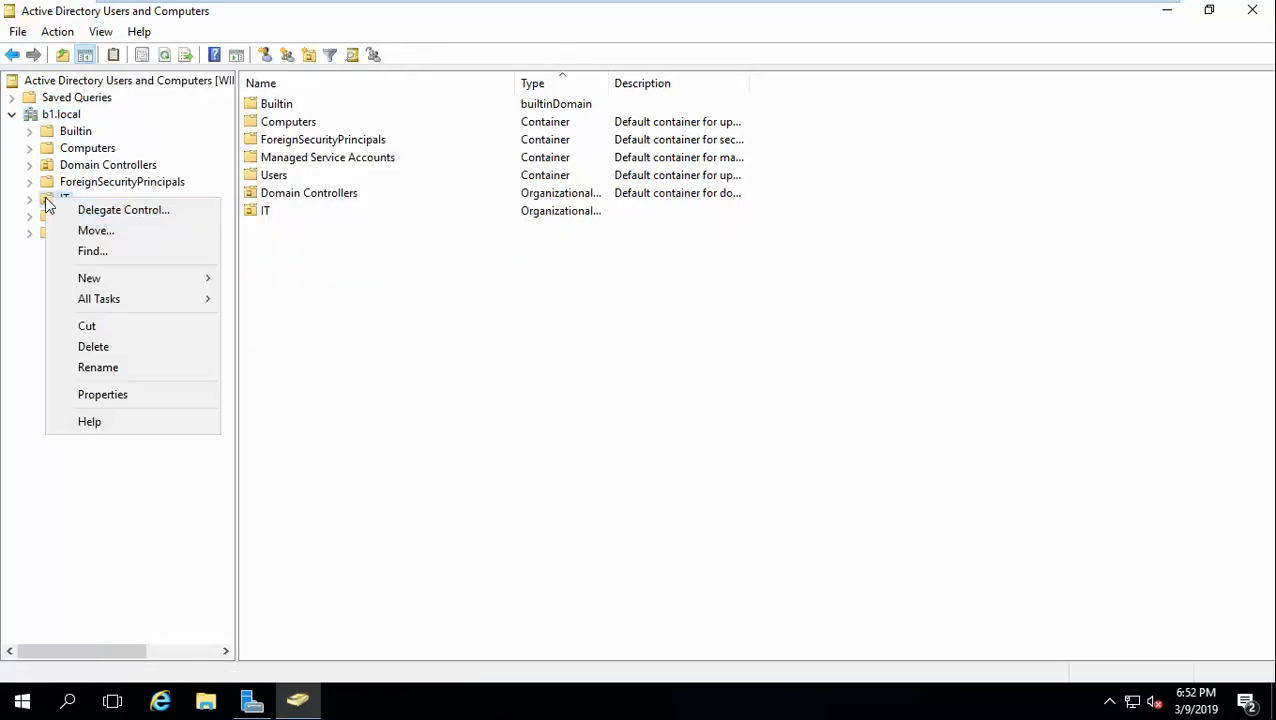
click(112, 347)
click(707, 424)
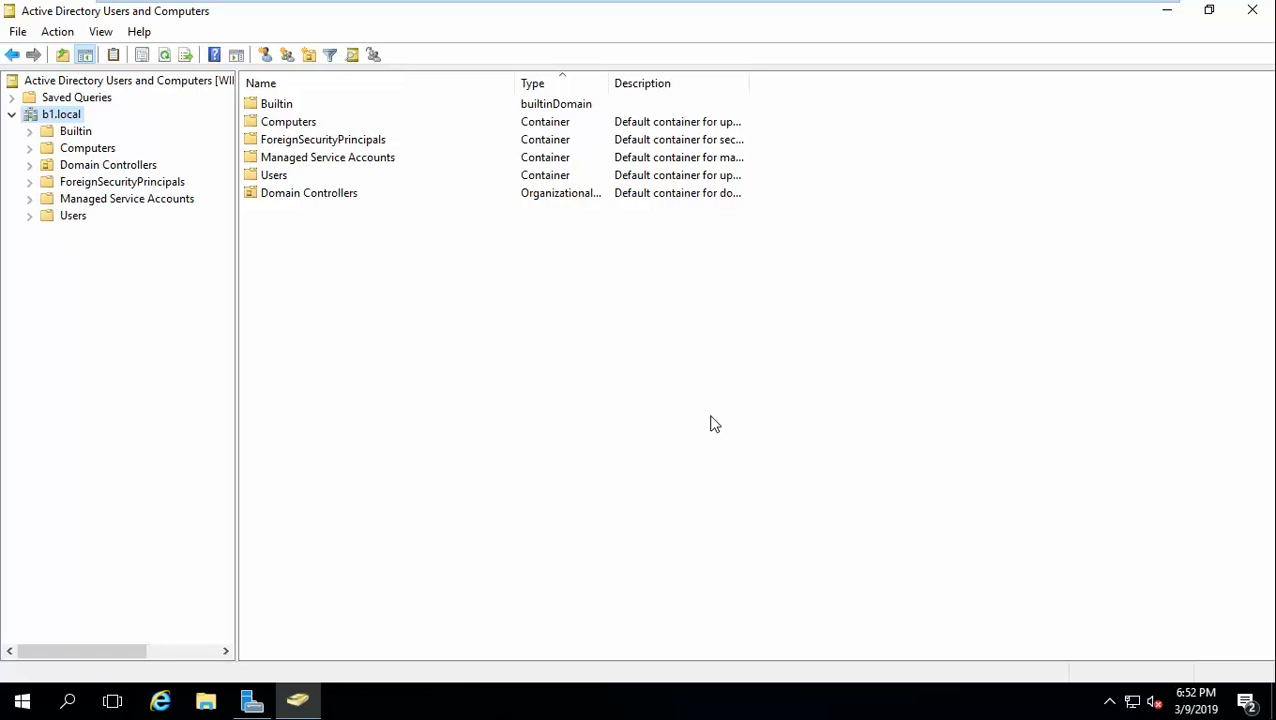
Step: Take the Windows Server 2016 B1 virtual machine out of full-screen mode to return to the VMware Workstation window
mouse_move(820, 4)
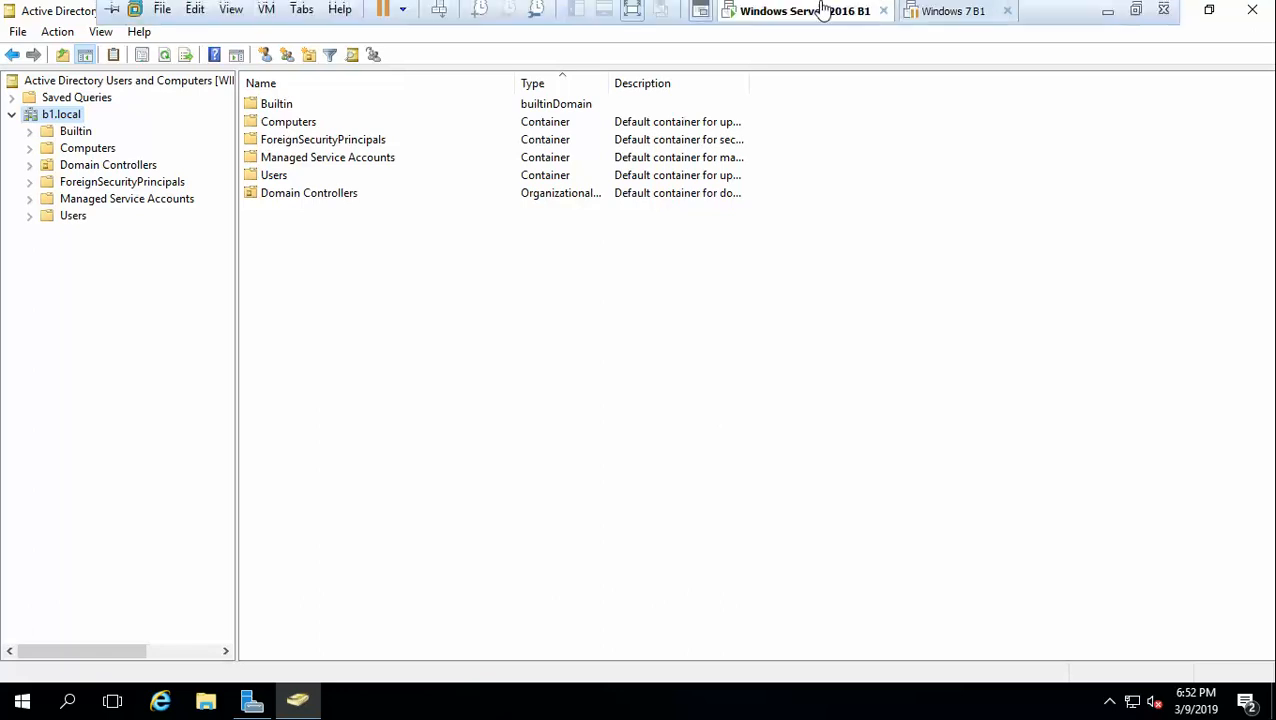
click(1135, 13)
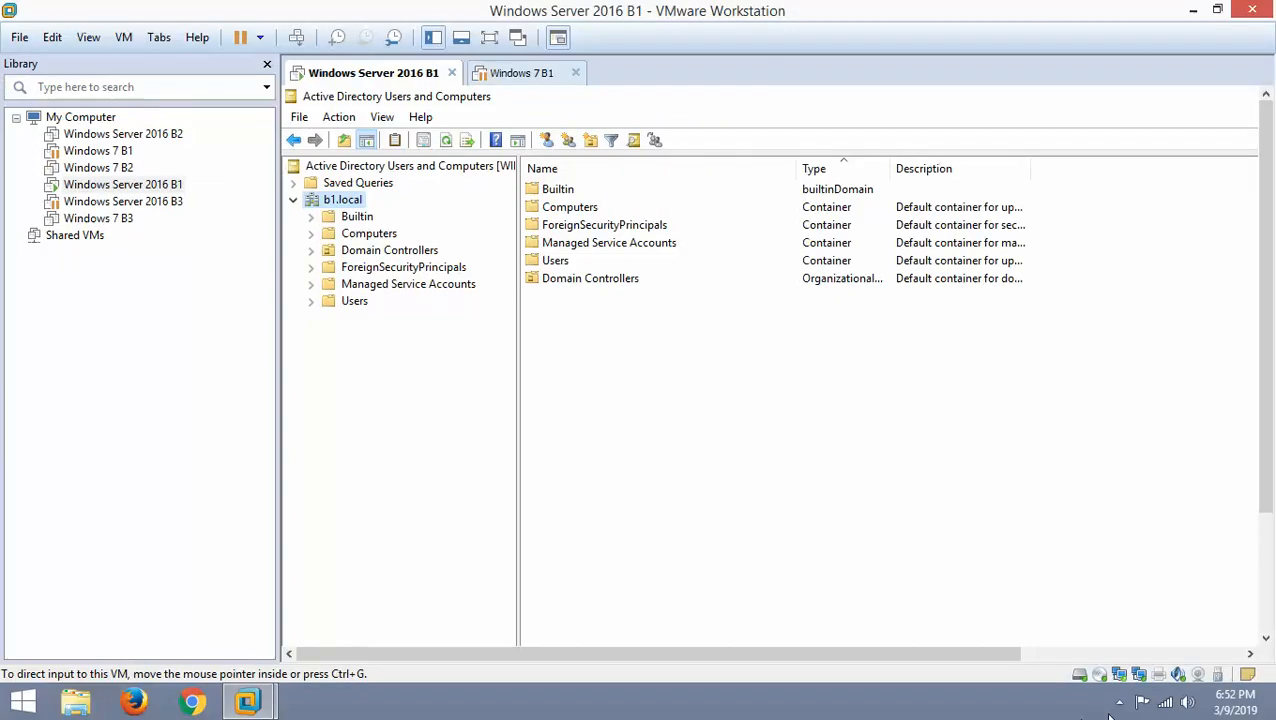